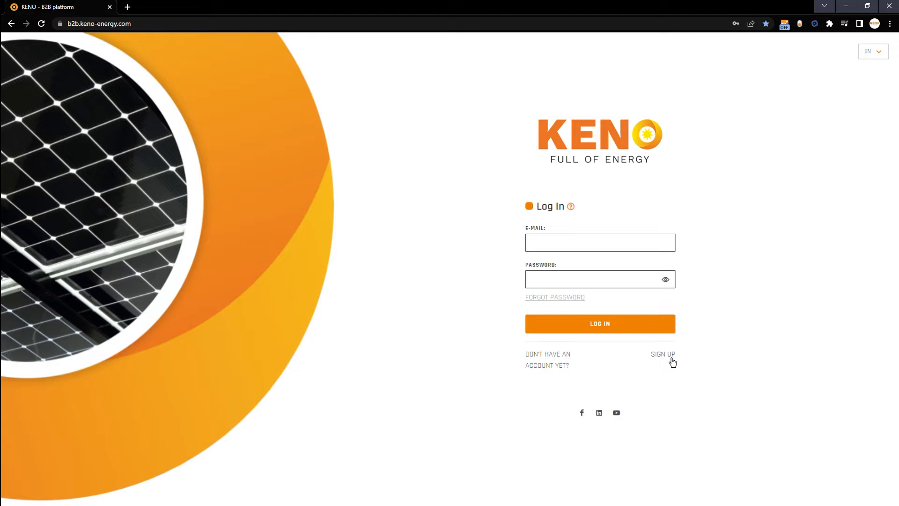
- Open the new account registration form and agree to receive invoices electronically
left_click(673, 360)
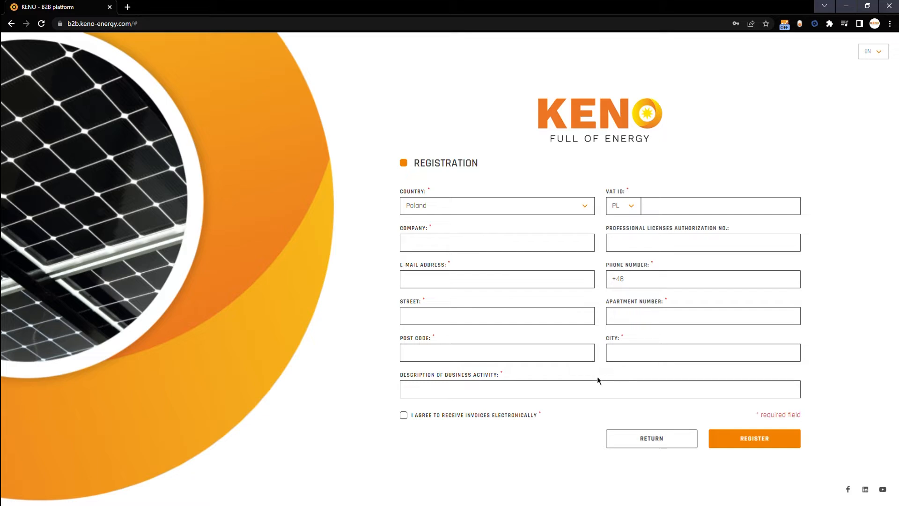
left_click(404, 415)
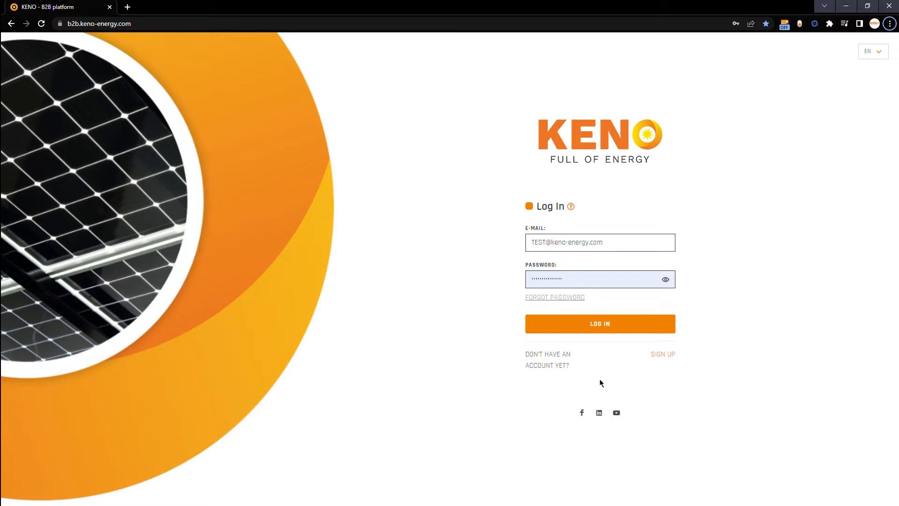
- Log in to the B2B platform with the credentials already filled in
left_click(632, 331)
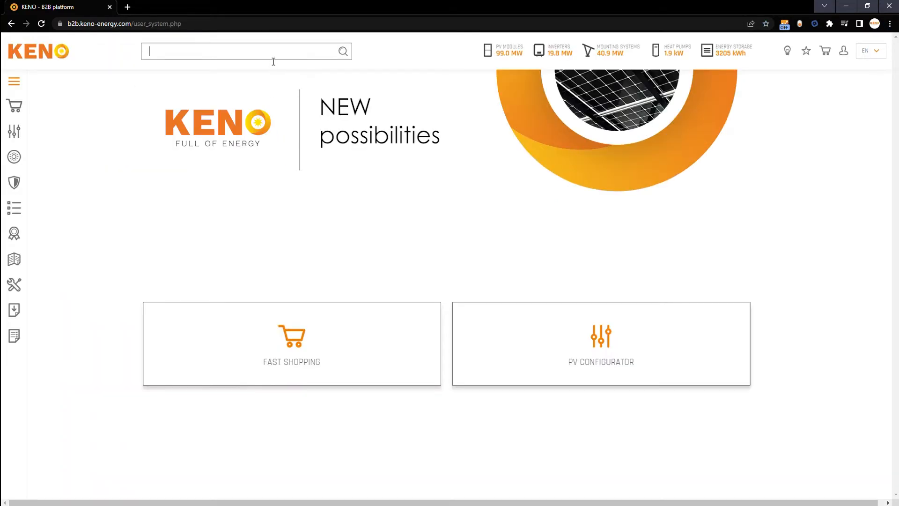
- Search the product catalogue for K-12, clear the search text and close the suggestions
type("k-")
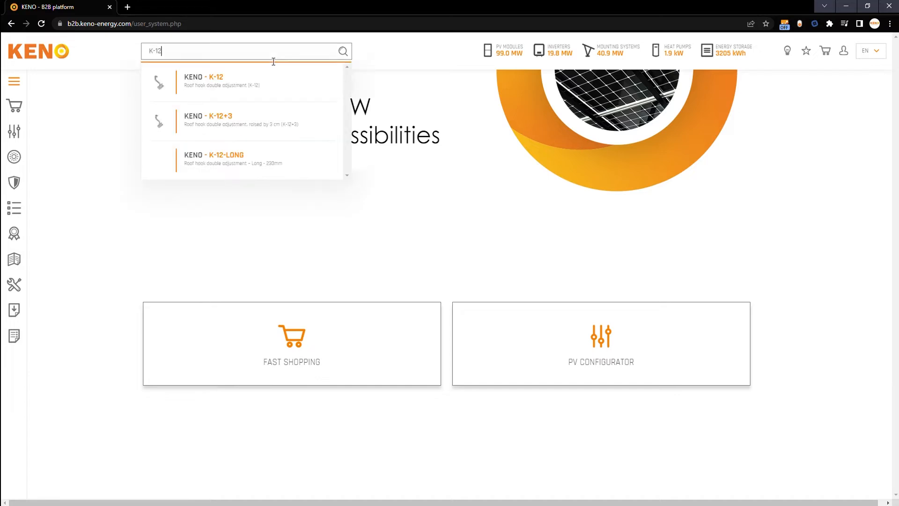
key("BackSpace")
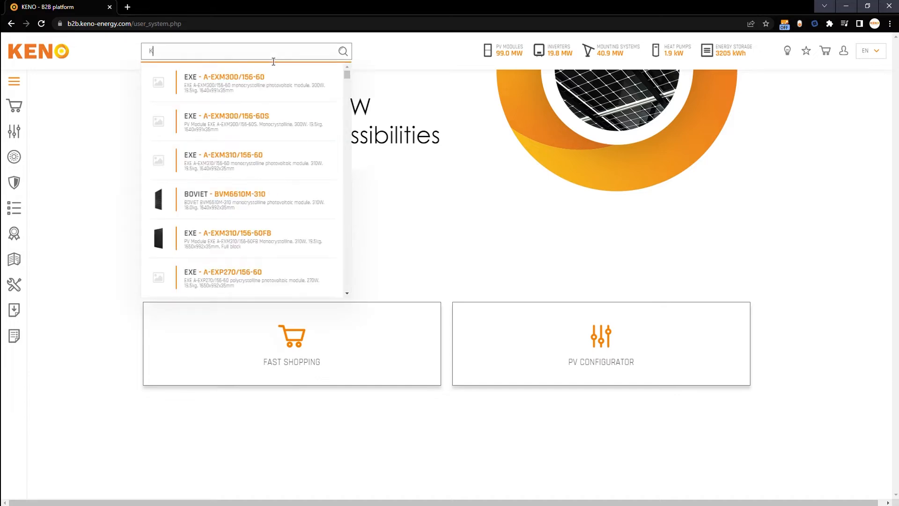
key("BackSpace")
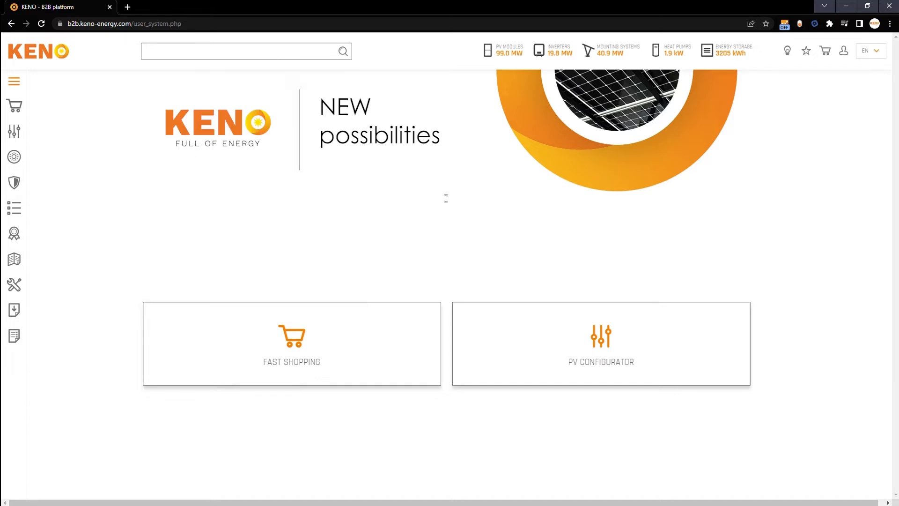
left_click(565, 183)
- Open Fast Shopping and look through the additional filters for photovoltaic modules
mouse_move(24, 103)
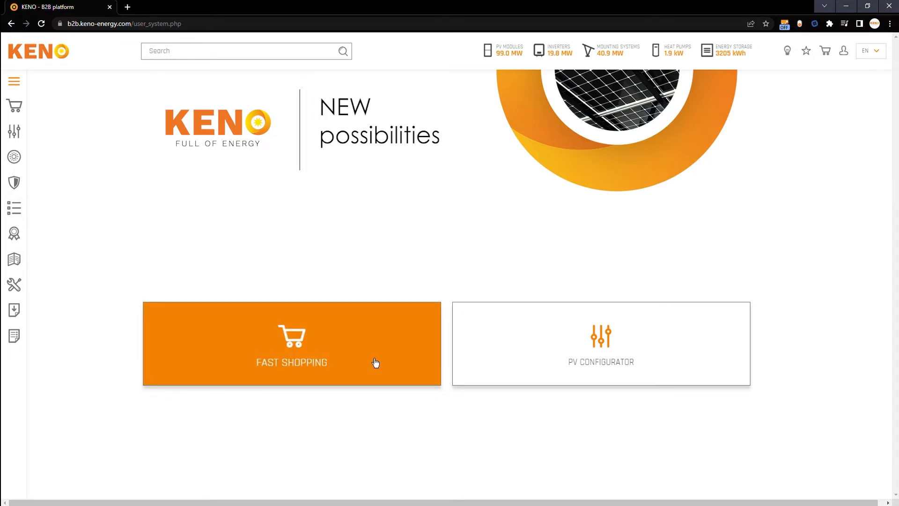
left_click(301, 352)
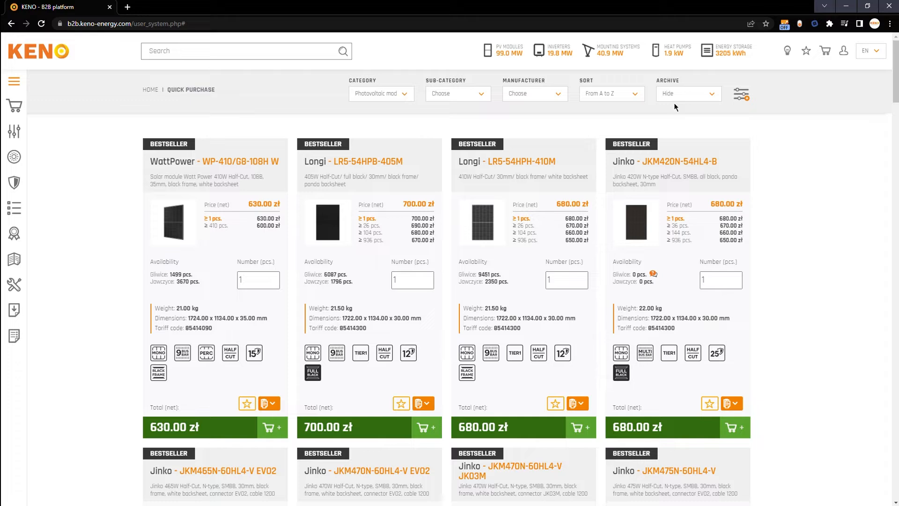
left_click(752, 106)
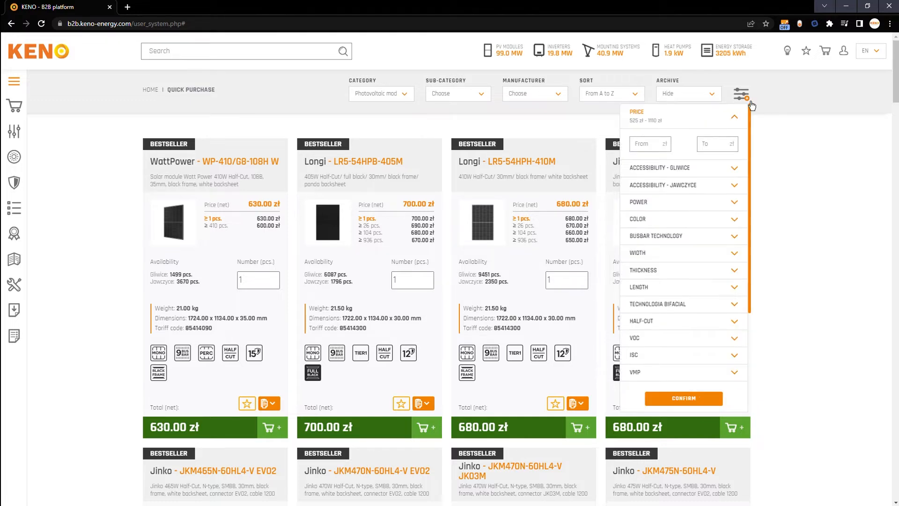
scroll(719, 208, "down", 2)
scroll(720, 208, "up", 2)
left_click(742, 95)
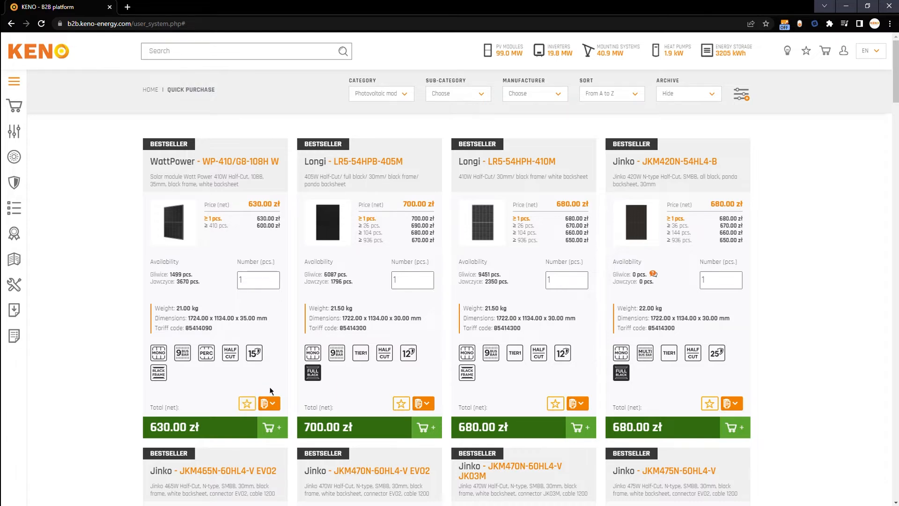
- Examine the downloadable documents for the WattPower WP-410/GB-108H W module
left_click(275, 406)
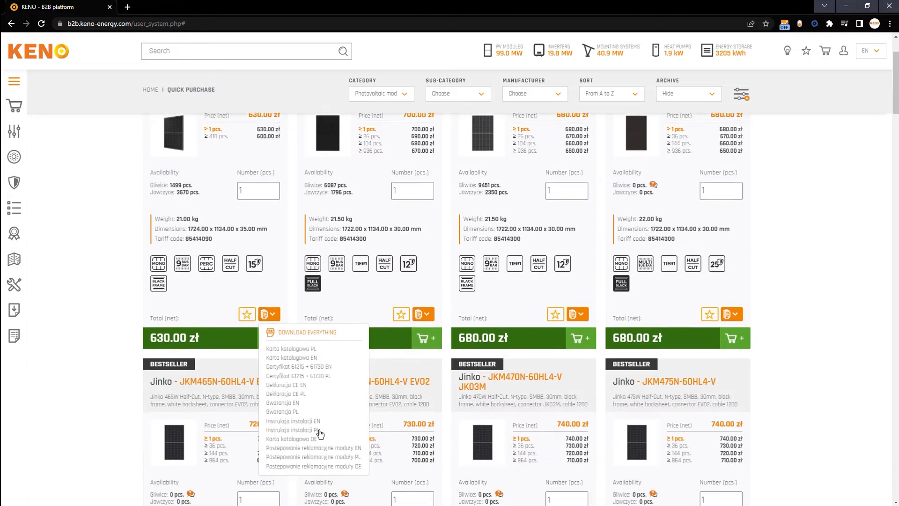
scroll(313, 424, "down", 2)
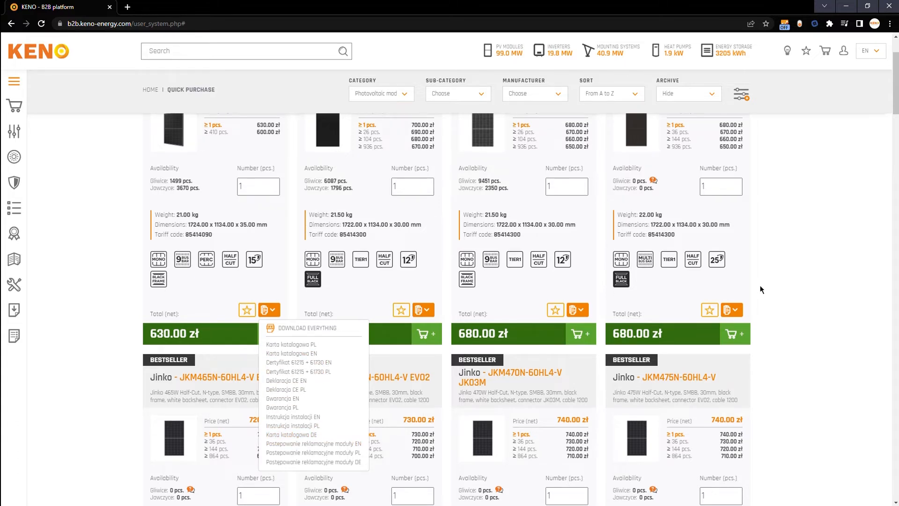
scroll(760, 290, "up", 2)
- In the PV configurator, choose Longi as the module manufacturer and set the LR4-60HPB-355M quantity to 10
left_click(69, 134)
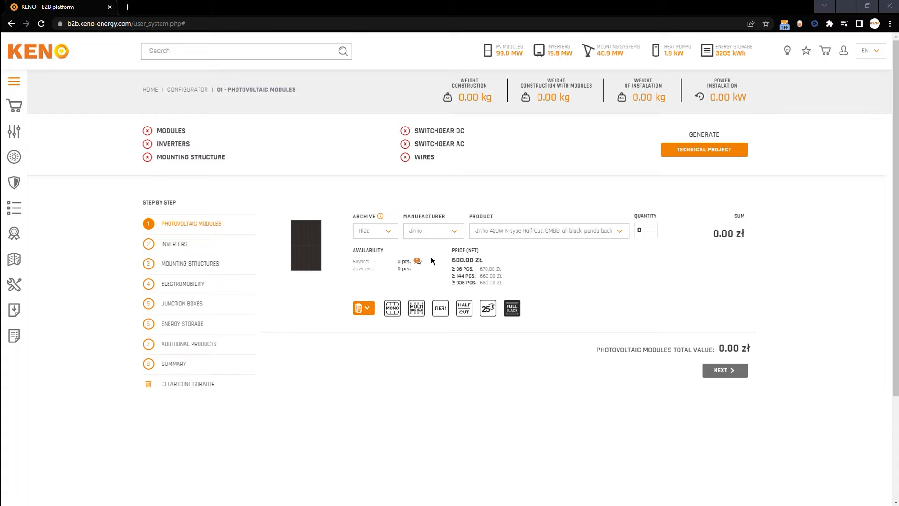
left_click(431, 235)
left_click(438, 273)
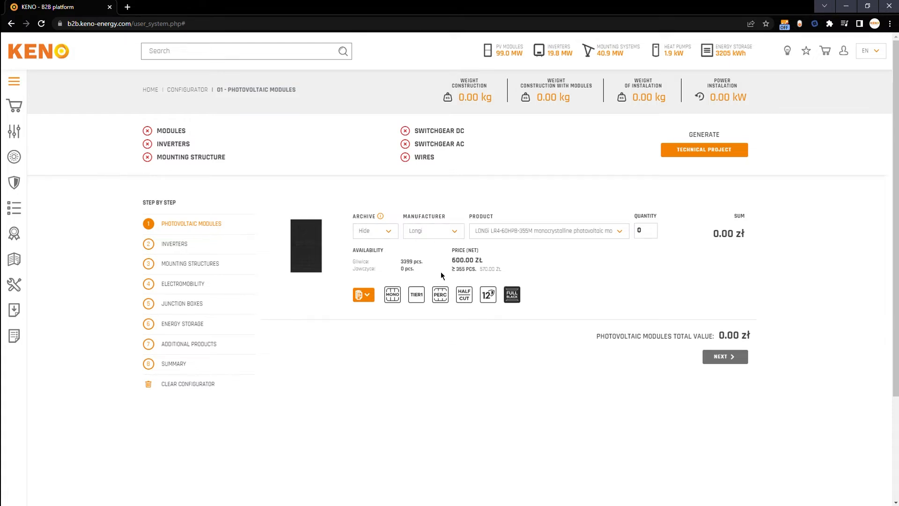
left_click_drag(649, 233, 632, 231)
type("10")
key("Tab")
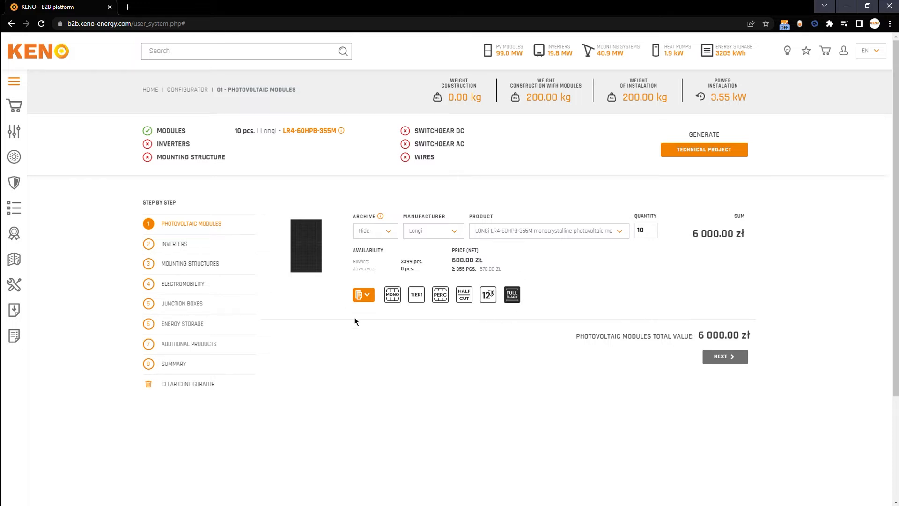
- Proceed to the inverters and set the quantity of the suggested FoxESS T4.0 G3 to 1
left_click(725, 357)
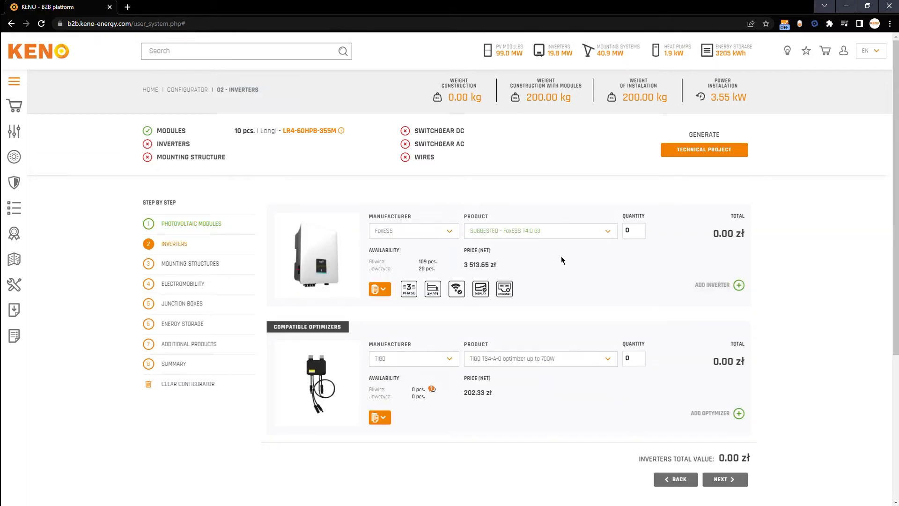
left_click(639, 227)
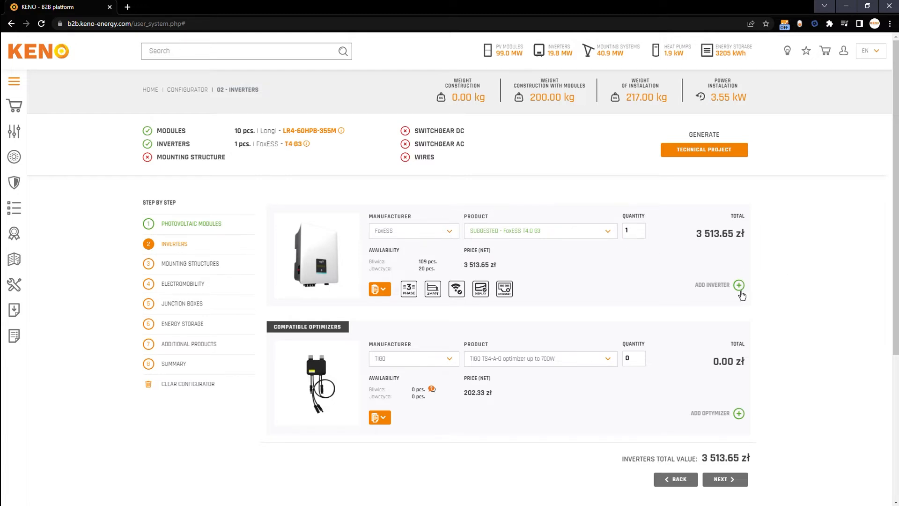
- Add a second inverter entry and delete it again
left_click(740, 289)
scroll(740, 290, "down", 2)
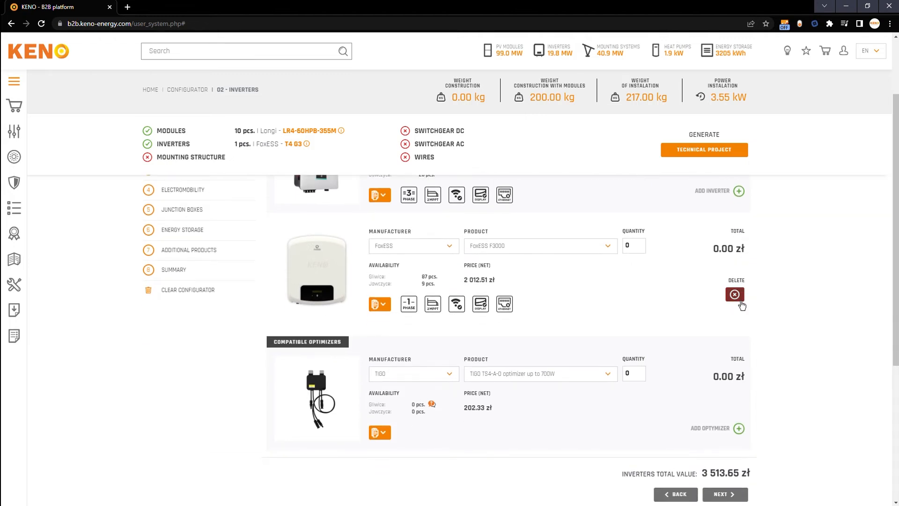
left_click(735, 295)
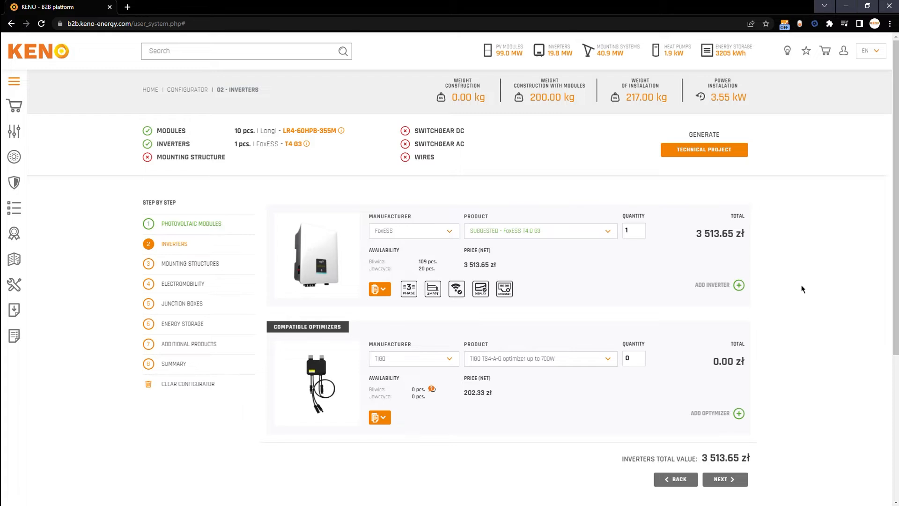
- Proceed to the mounting structures and include grounding washers and end caps for profiles as accessories
scroll(751, 421, "down", 1)
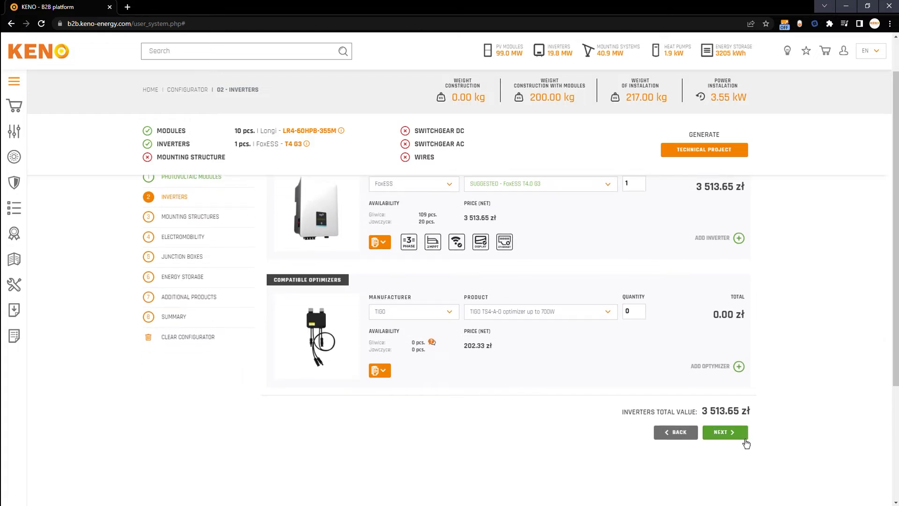
left_click(740, 438)
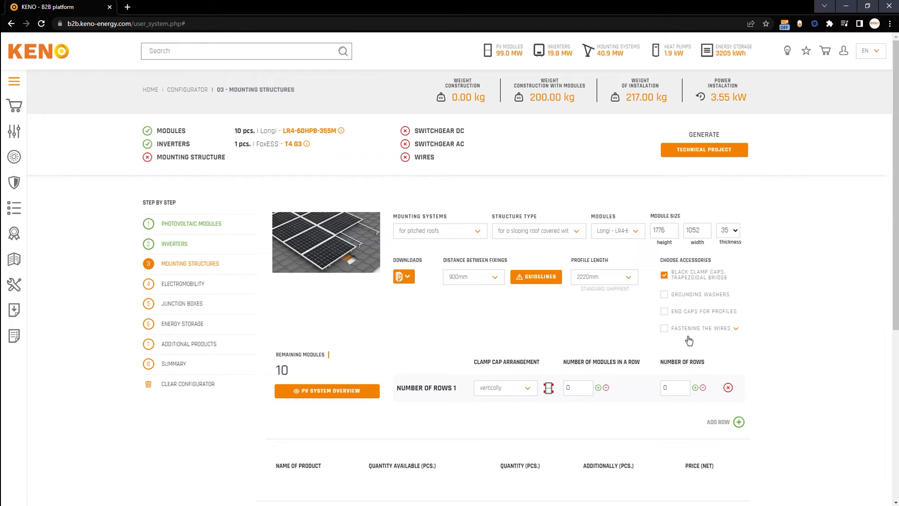
left_click(688, 303)
left_click(685, 318)
left_click_drag(269, 366, 409, 349)
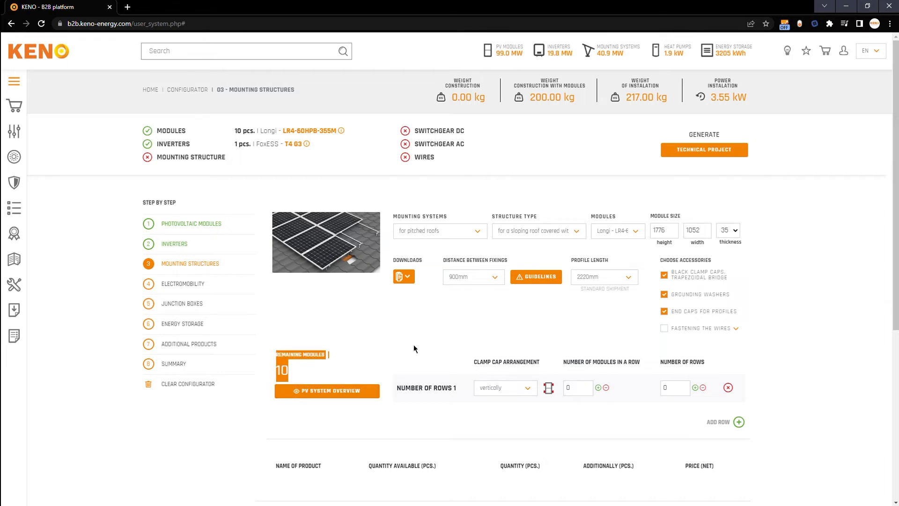
left_click(413, 344)
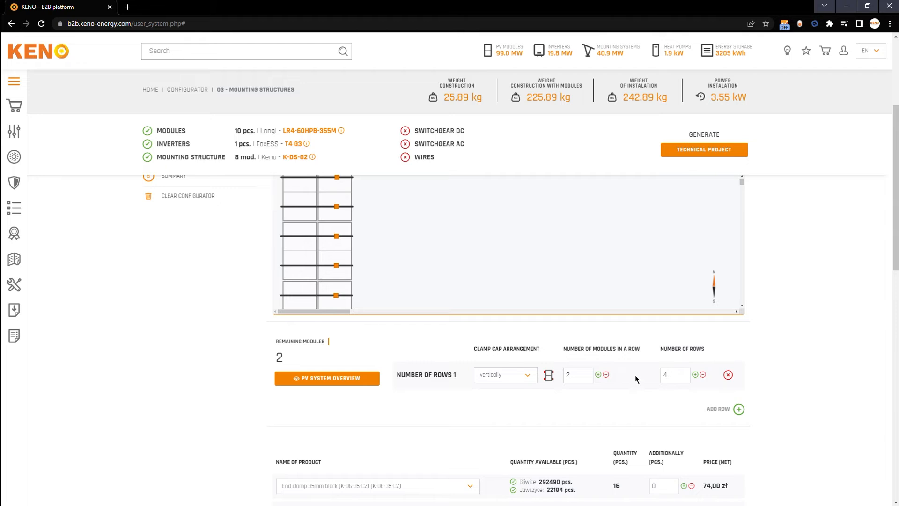
- Set the number of rows to 5 for the vertical arrangement with two modules in a row
double_click(665, 378)
type("2")
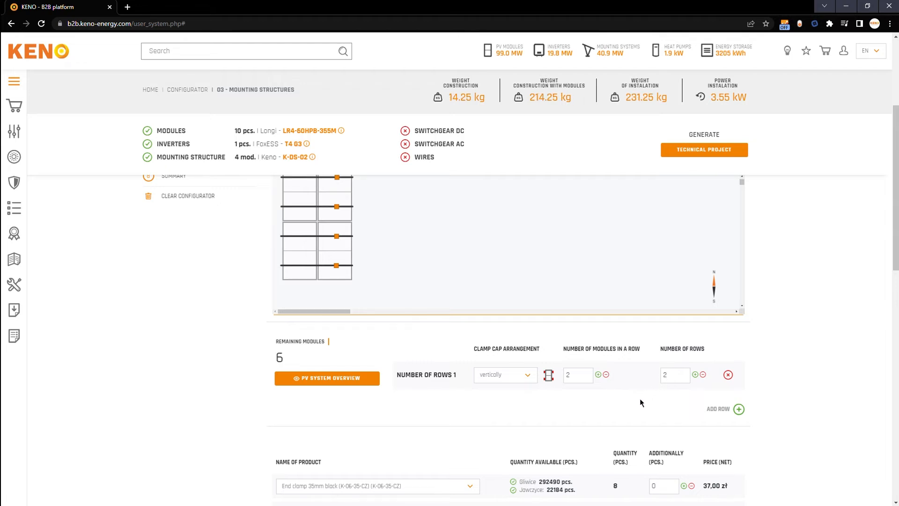
double_click(665, 376)
type("5")
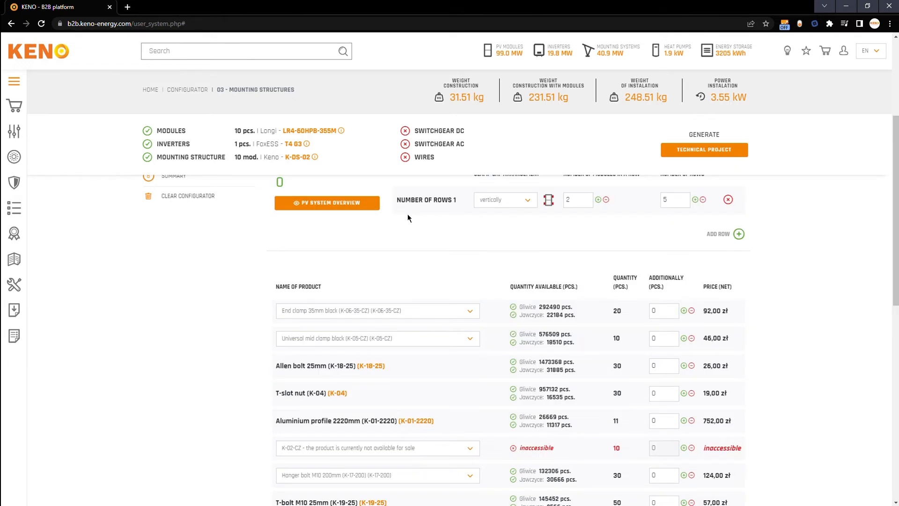
- Show the PV system overview and expand the module layout to full screen
scroll(408, 218, "up", 4)
left_click(323, 392)
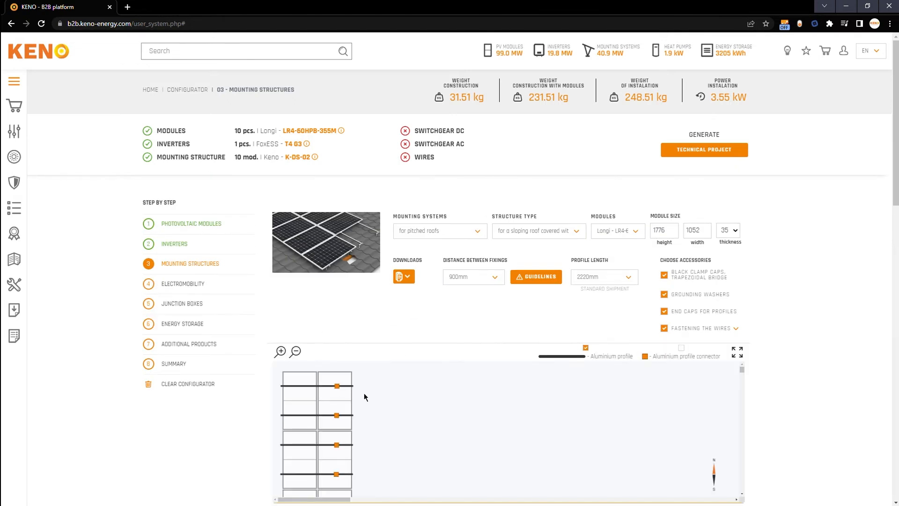
scroll(830, 301, "down", 4)
scroll(824, 300, "up", 1)
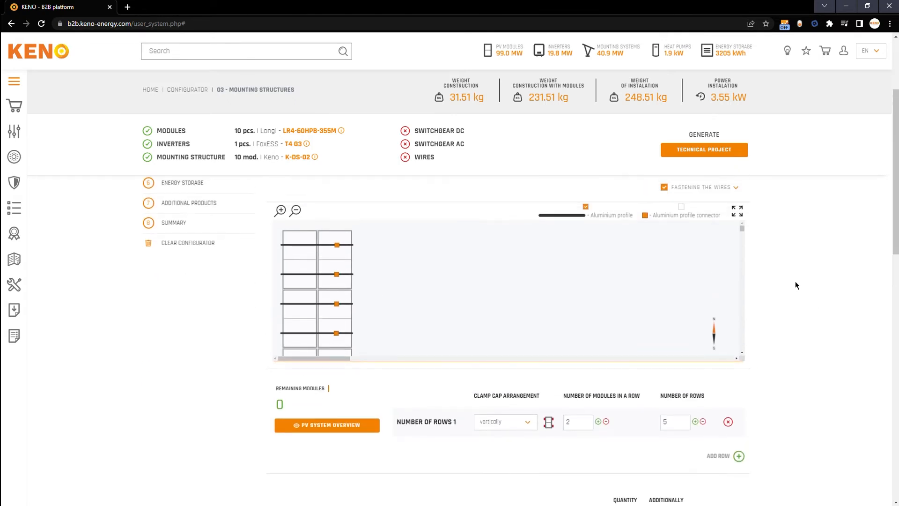
left_click(744, 215)
- Rearrange the modules into a separate block four modules wide and two high, leaving two modules at the far left
left_click_drag(111, 243, 359, 247)
left_click_drag(122, 187, 330, 263)
mouse_move(180, 237)
left_mouse_down()
mouse_move(107, 199)
mouse_move(335, 257)
mouse_move(323, 257)
left_mouse_up()
left_click_drag(201, 165, 313, 186)
left_click_drag(165, 377, 385, 251)
left_click_drag(115, 291, 393, 194)
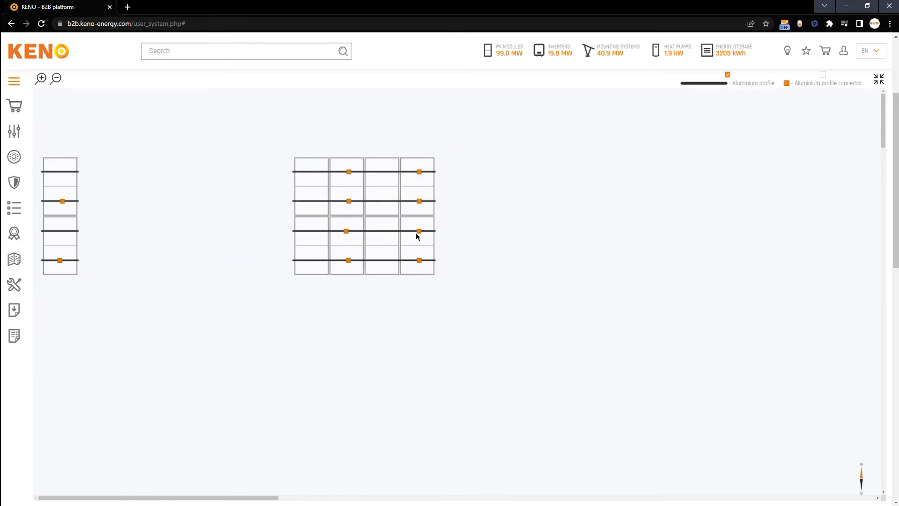
- Pull the lower of the two leftover modules away from the layout and delete it
left_click_drag(78, 227, 541, 274)
right_click(540, 274)
left_click(544, 283)
- Turn the remaining leftover module horizontally and attach it to the upper left side of the block
right_click(75, 197)
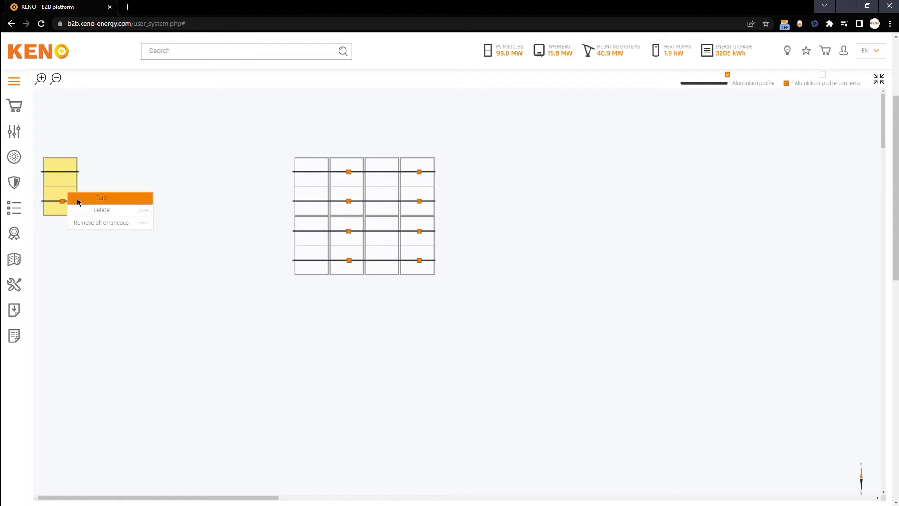
left_click(115, 198)
left_click_drag(80, 184, 267, 186)
- Turn the lower-right module of the block horizontally and move it below the block
left_click(417, 263)
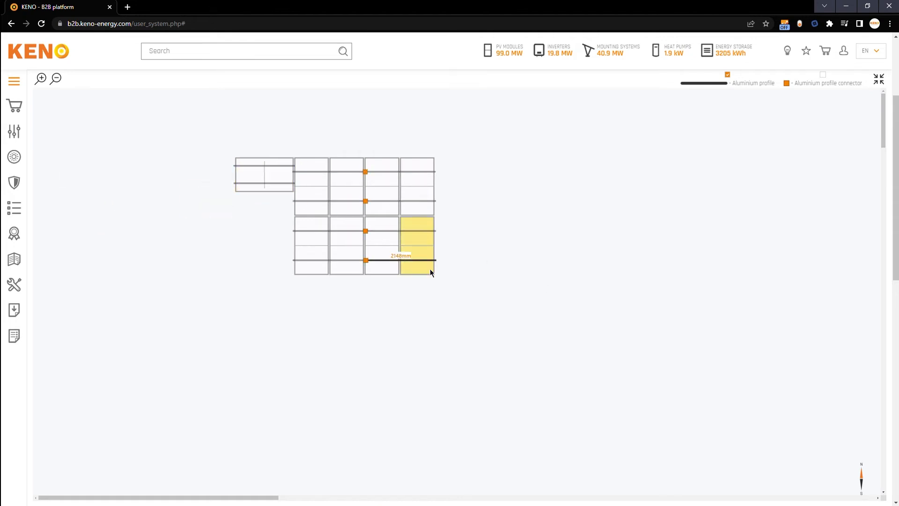
right_click(415, 239)
left_click(439, 243)
left_click_drag(437, 245, 422, 358)
- Turn another lower-row module horizontally and spread the loose modules out below and beside the block
left_click_drag(375, 260, 339, 323)
right_click(342, 253)
left_click(367, 265)
left_click_drag(364, 265, 478, 286)
left_click(537, 257)
right_click(509, 248)
left_click(515, 248)
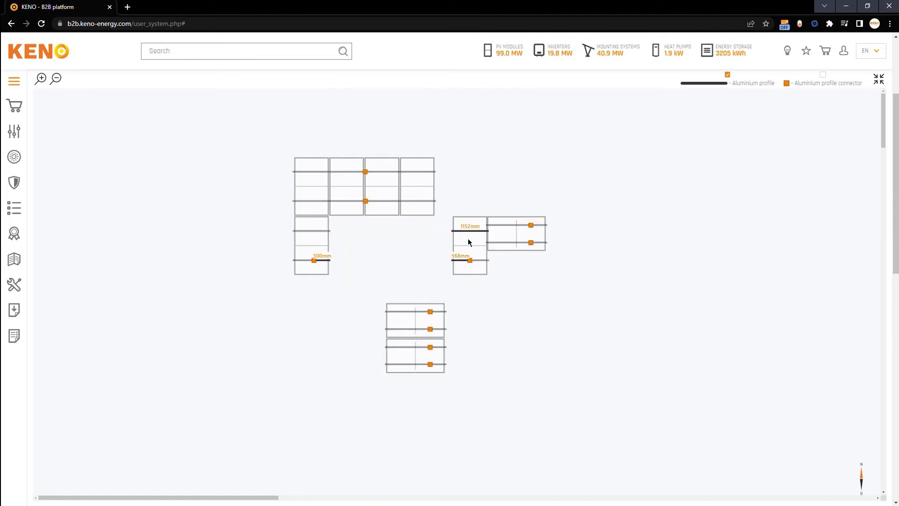
- Turn the vertical module standing beside the block horizontally and bring the loose horizontal modules together below it
left_click(472, 264)
right_click(471, 254)
left_click(473, 257)
left_click_drag(474, 256, 473, 331)
left_click_drag(511, 253, 489, 355)
- Complete the upper row with a fifth vertical module and gather the horizontal modules into a two-by-two group beneath it
left_click_drag(315, 260, 456, 202)
left_click_drag(358, 283, 462, 344)
left_click_drag(456, 340, 421, 285)
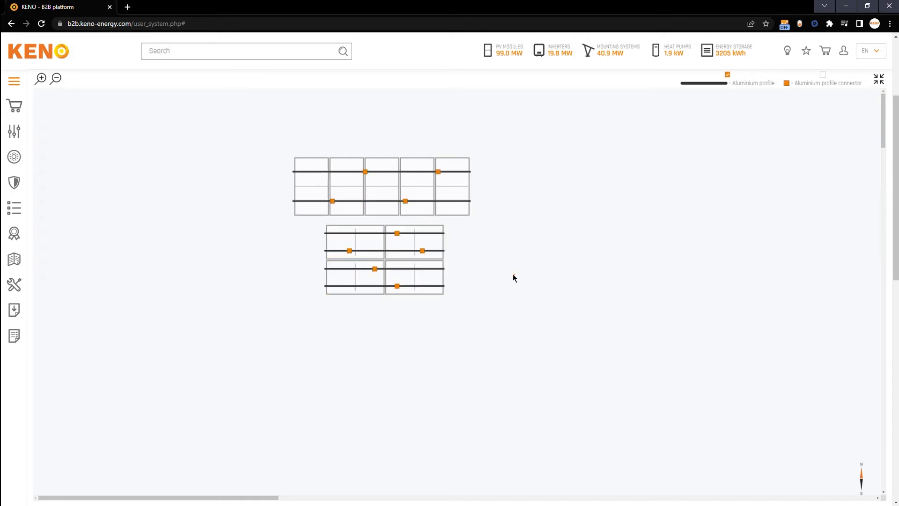
- Leave the full-screen layout and continue to the Electromobility stage of the configurator
left_click(879, 80)
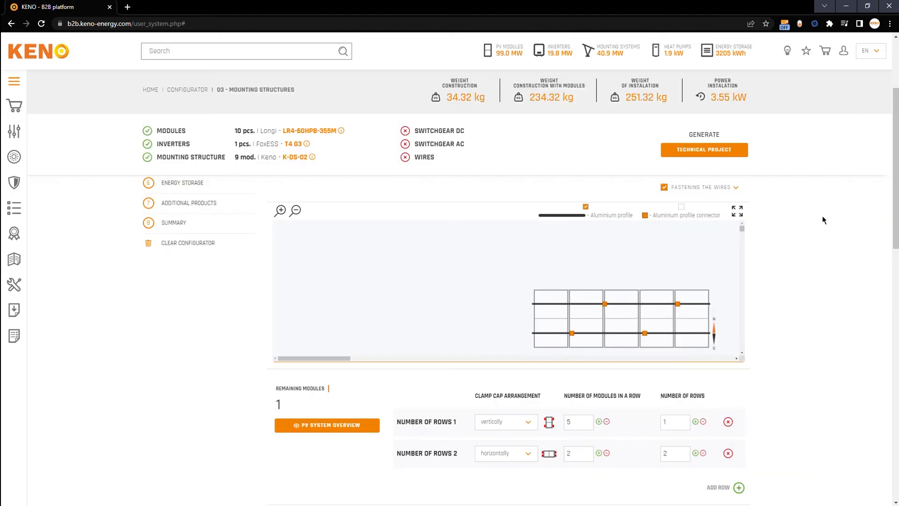
scroll(794, 234, "down", 15)
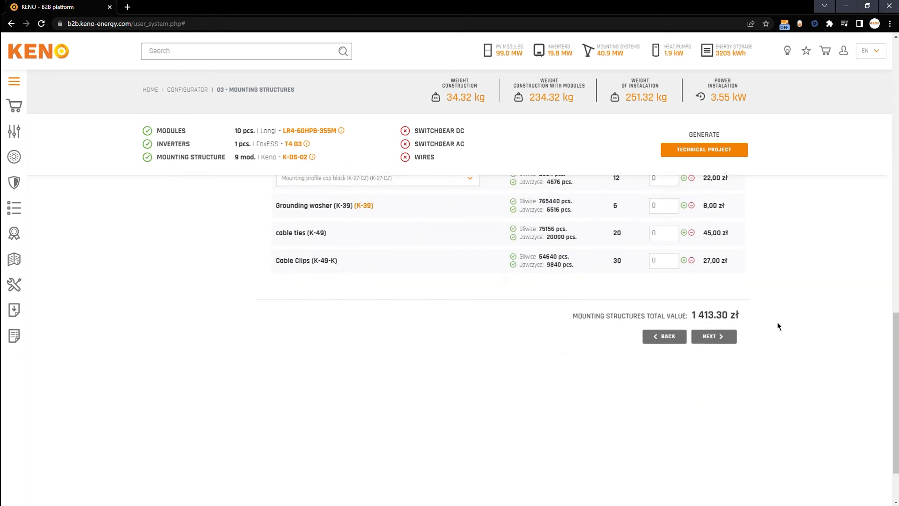
left_click(725, 263)
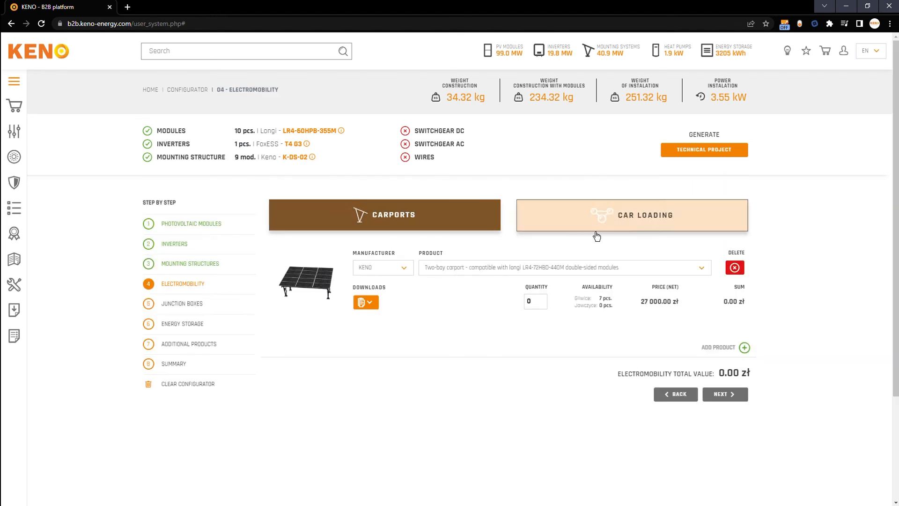
- Check the Electromobility stage's product categories, continue to Junction Boxes and look through the compatible switchboards
left_click(627, 223)
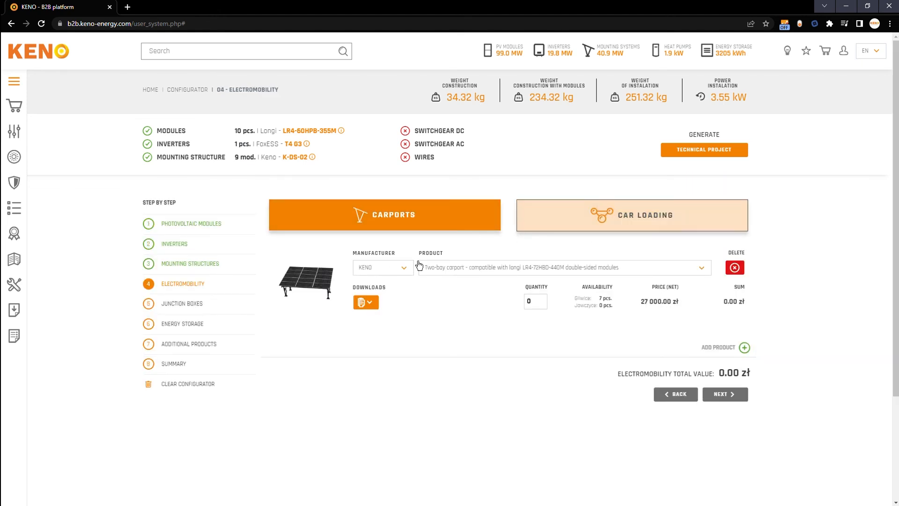
left_click(741, 393)
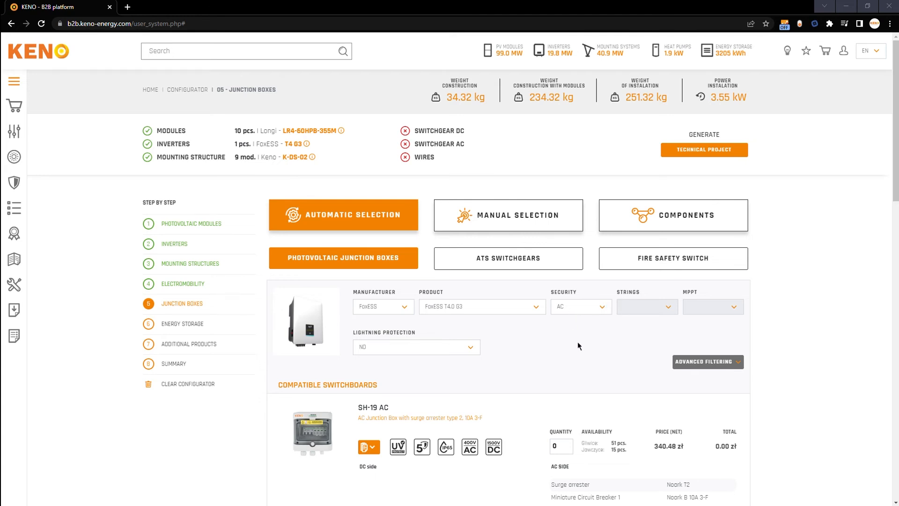
scroll(580, 347, "down", 1)
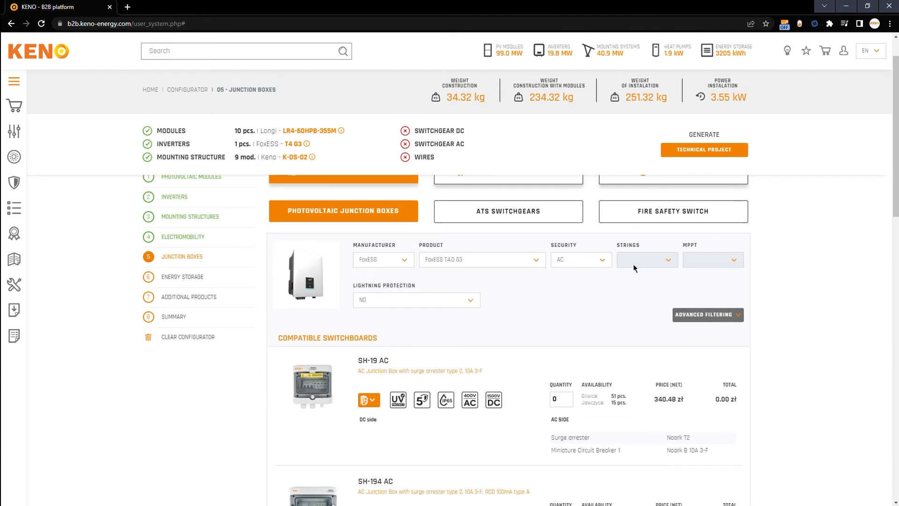
- Pass through the Energy Storage and Additional Products stages to the configuration's Summary
left_click(184, 278)
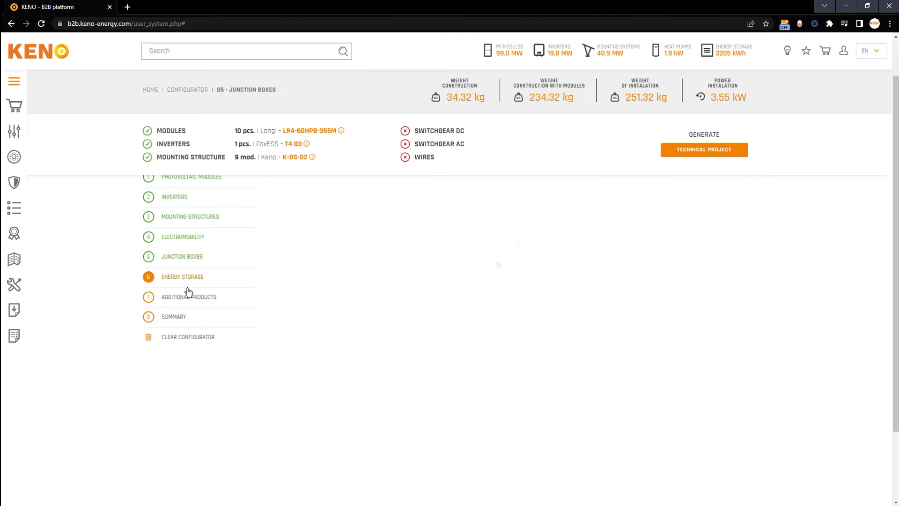
left_click(193, 345)
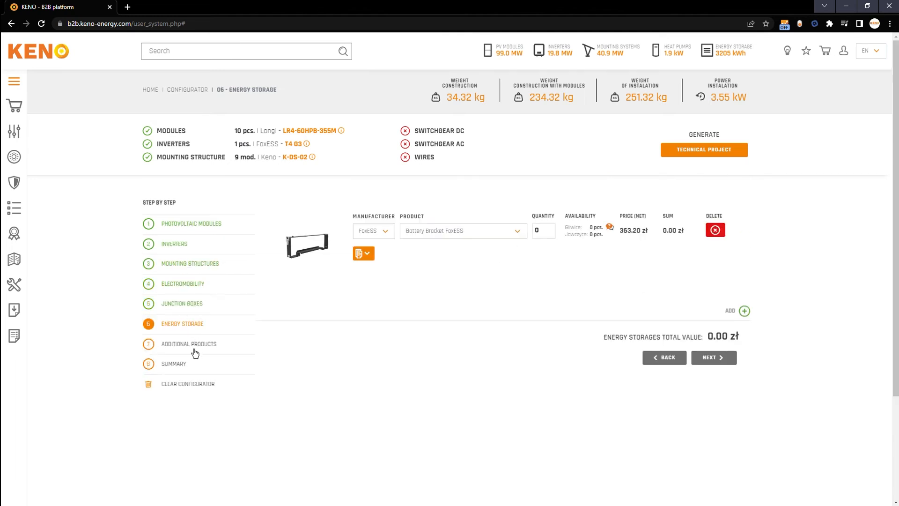
left_click(182, 374)
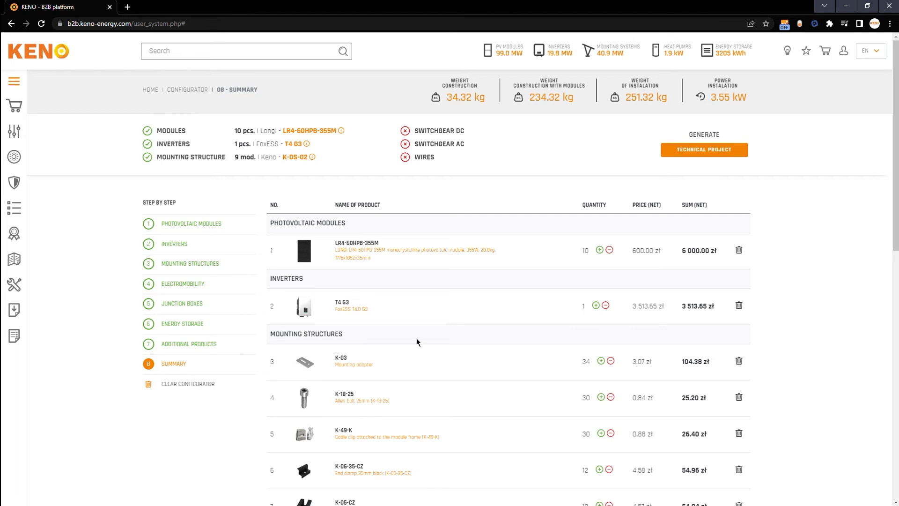
- Review the summary's product list and add the whole configuration to the cart, dismissing the confirmation
scroll(652, 322, "down", 3)
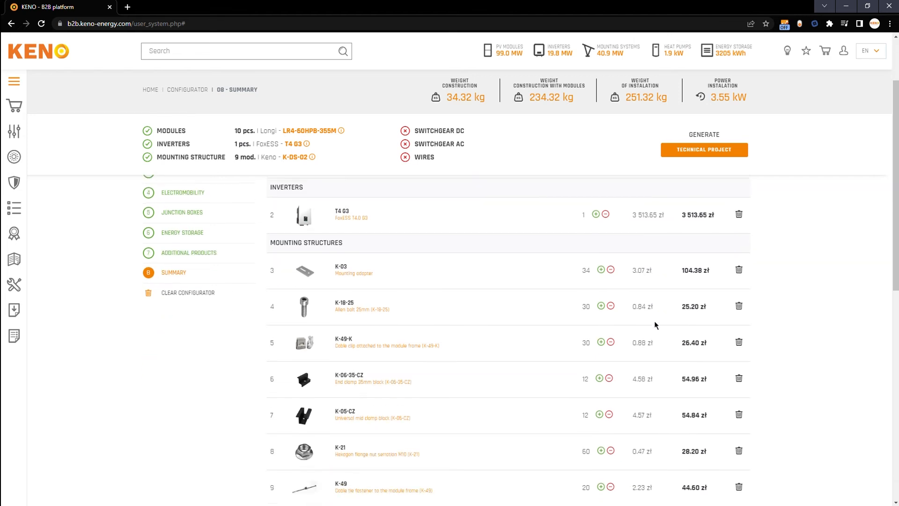
left_click(739, 256)
left_click(739, 256)
scroll(714, 312, "down", 3)
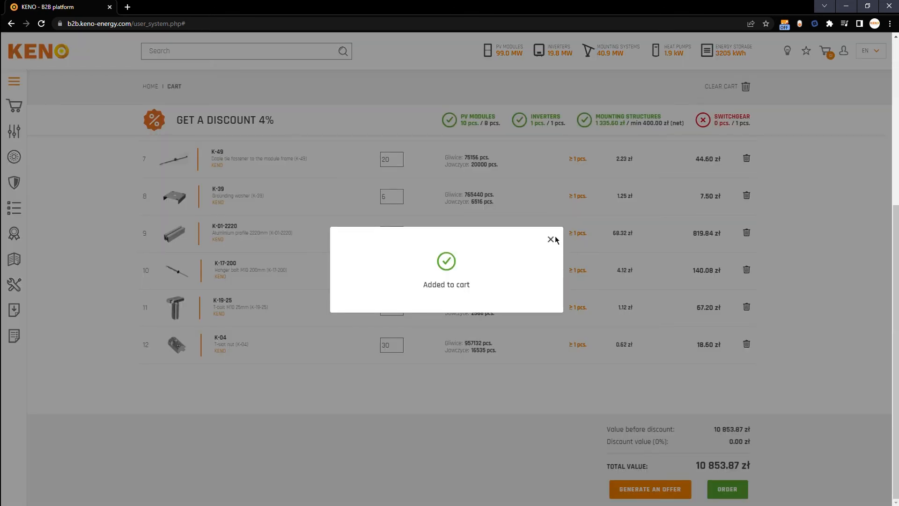
left_click(550, 239)
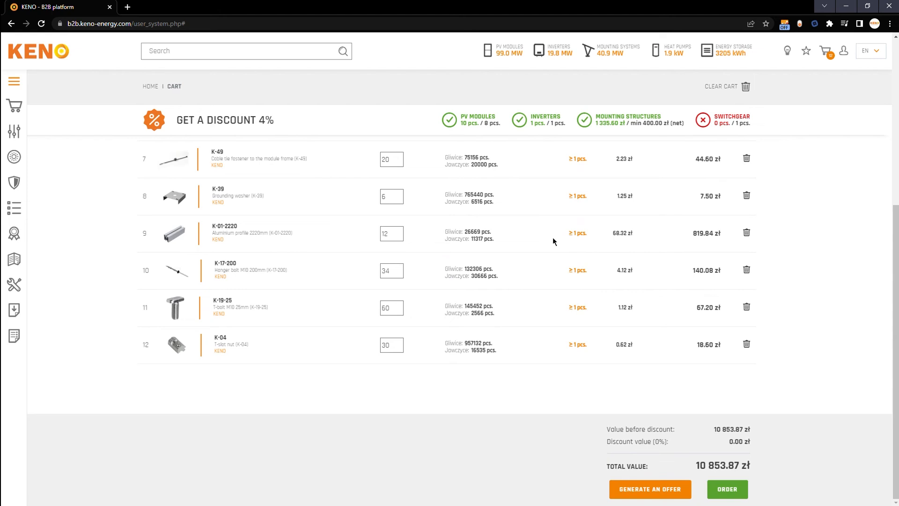
- Look over the products in the cart and view the order's delivery form without sending the order
scroll(235, 372, "up", 5)
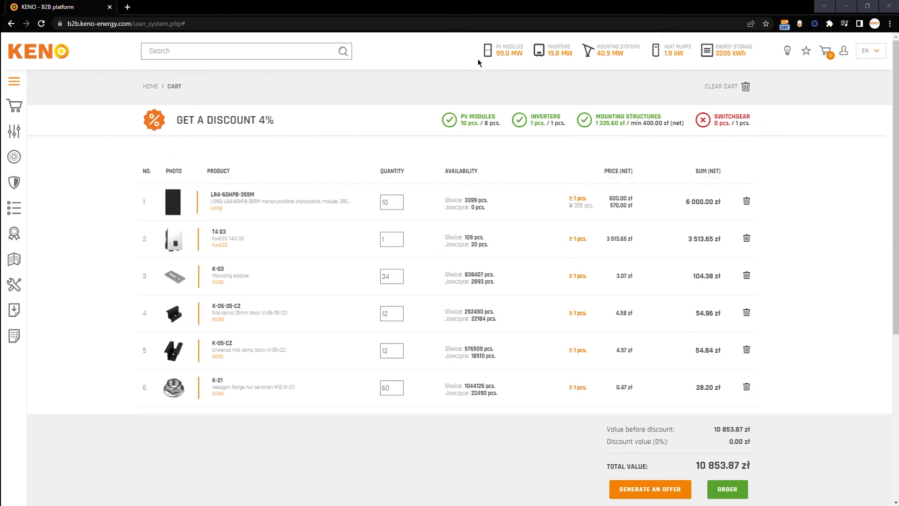
scroll(672, 360, "down", 1)
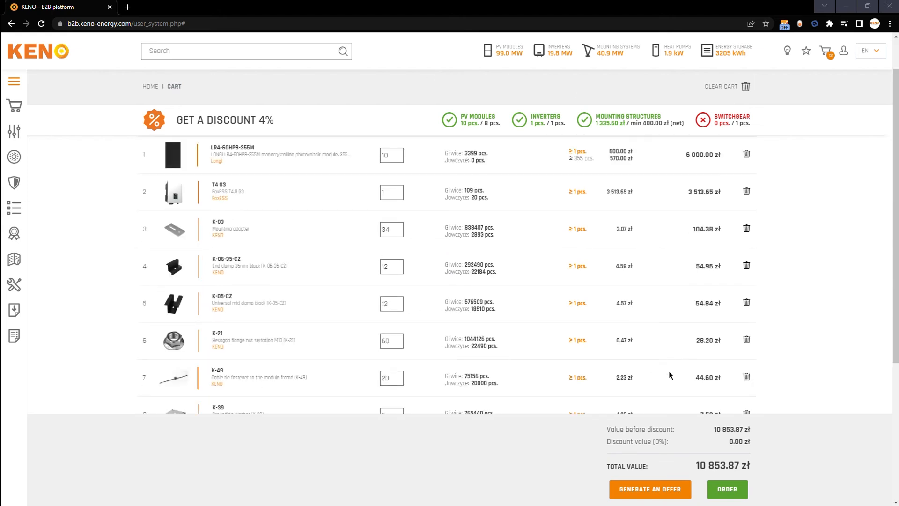
left_click(673, 491)
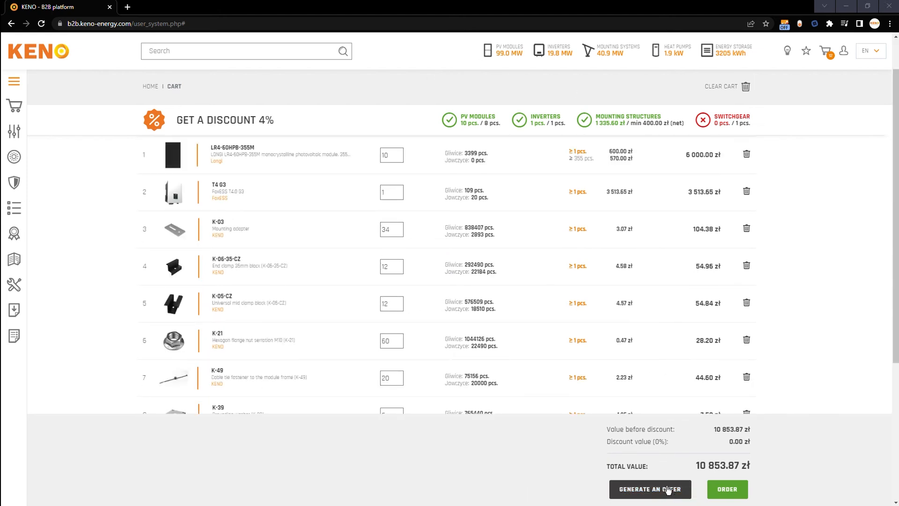
left_click(726, 489)
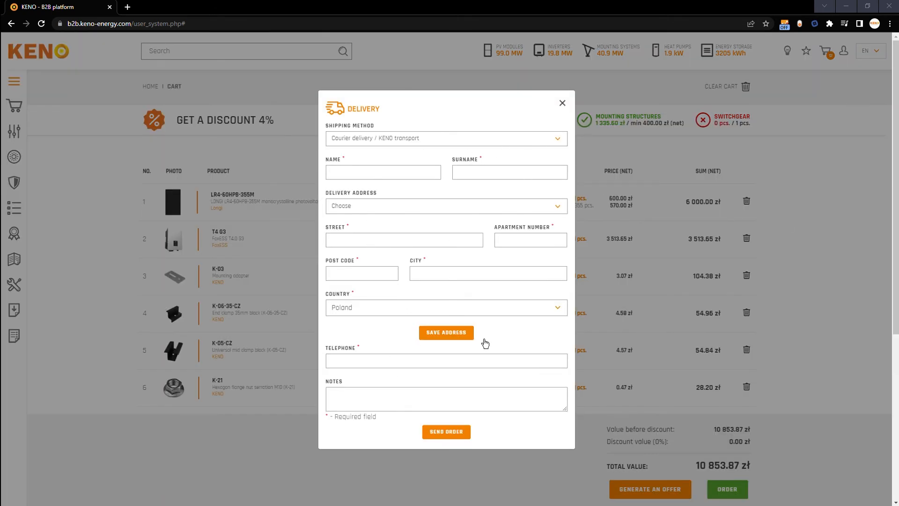
left_click(562, 104)
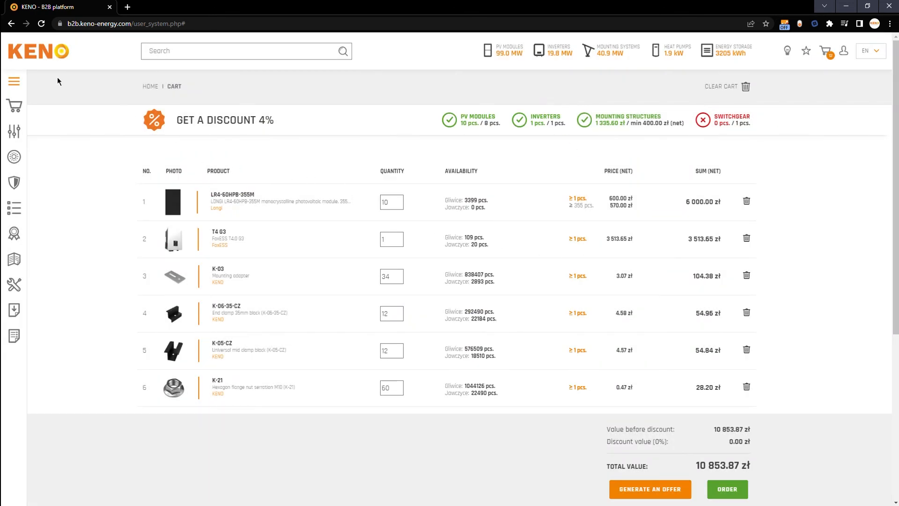
- Open the warranty extension section for inverters and browse the available 15-year extensions
mouse_move(14, 85)
left_click(98, 194)
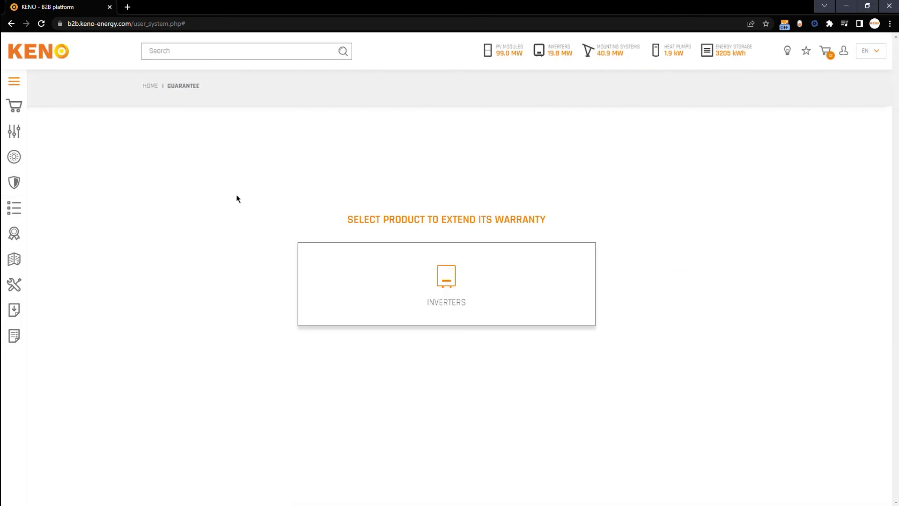
left_click(389, 282)
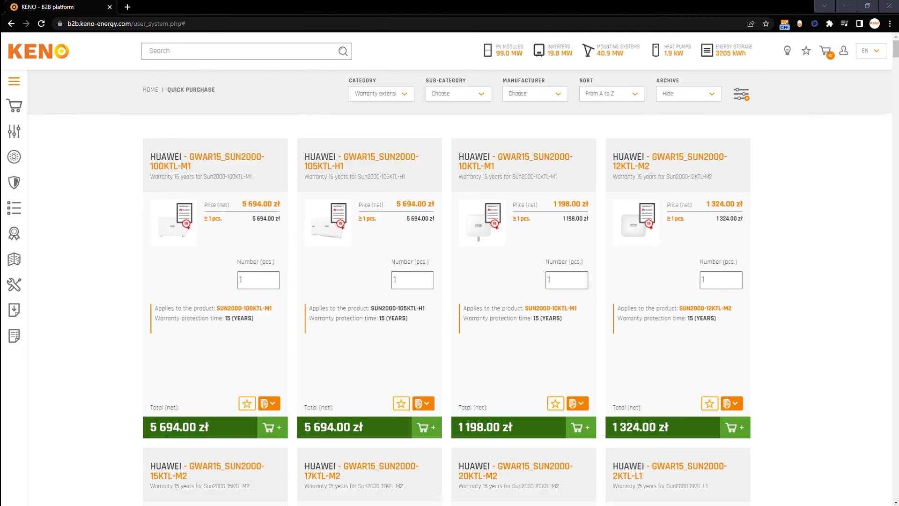
scroll(717, 292, "down", 10)
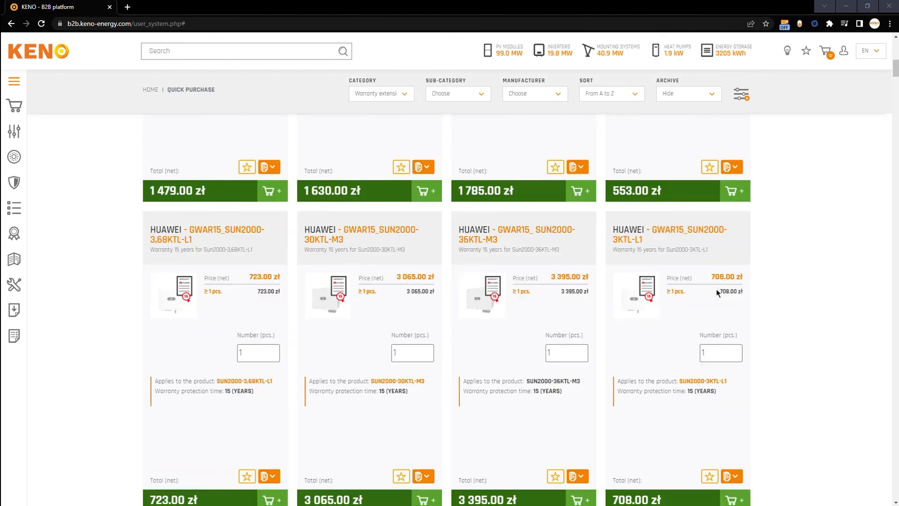
scroll(716, 293, "down", 1)
- Expand the platform's Offer section and look through its product categories
mouse_move(38, 146)
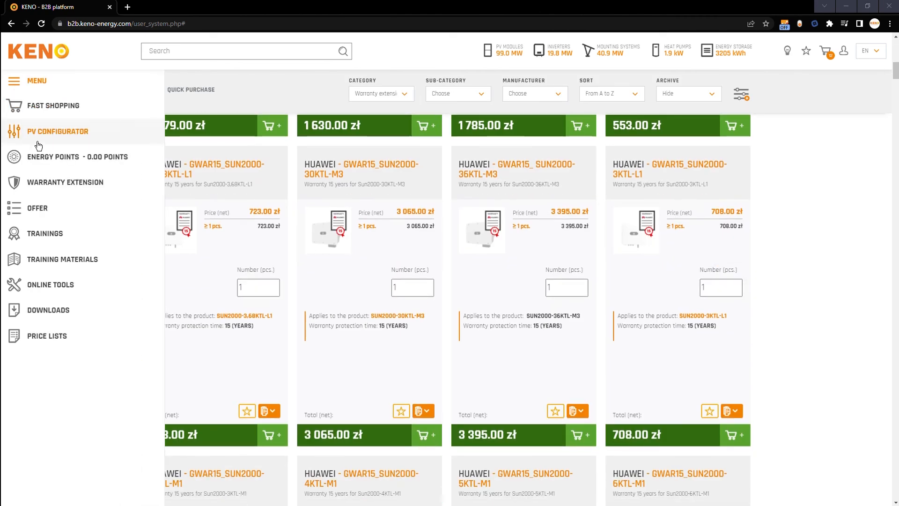
left_click(106, 221)
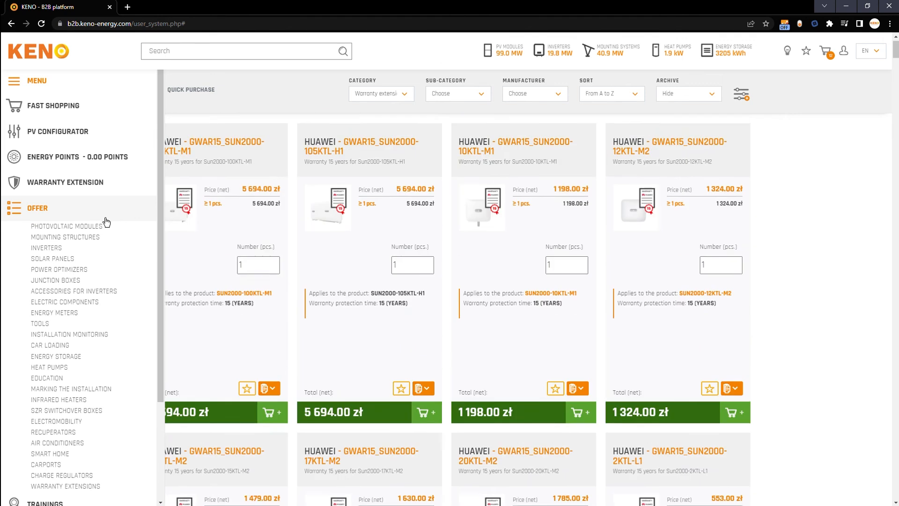
scroll(100, 260, "down", 3)
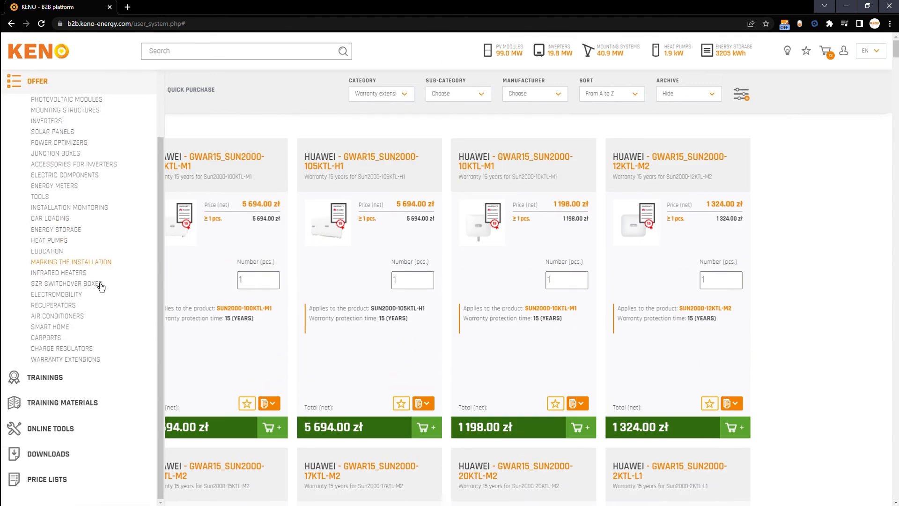
- Open the Online Tools section and view its Monitoring and Tools collections
left_click(114, 433)
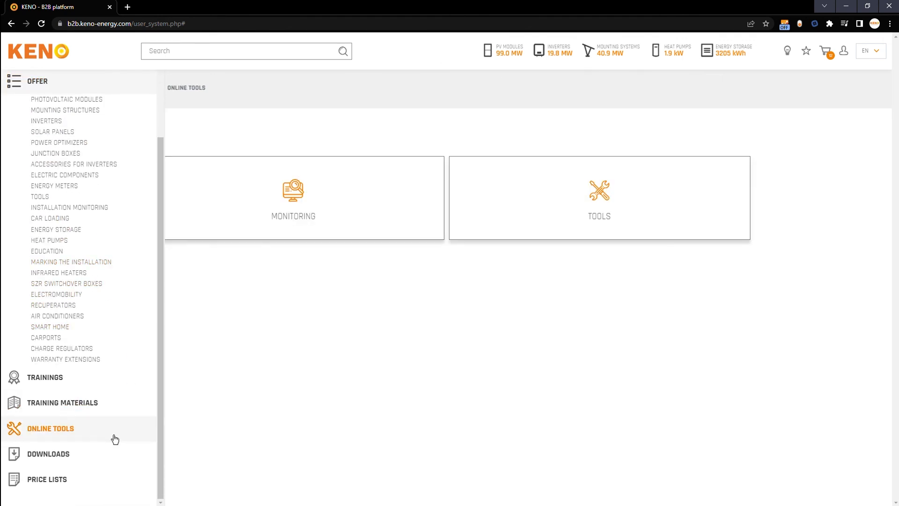
left_click(326, 210)
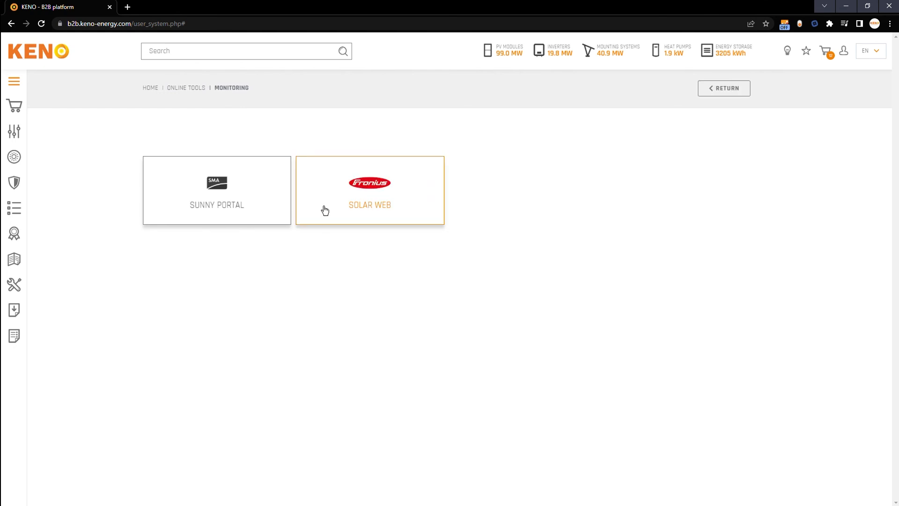
left_click(21, 286)
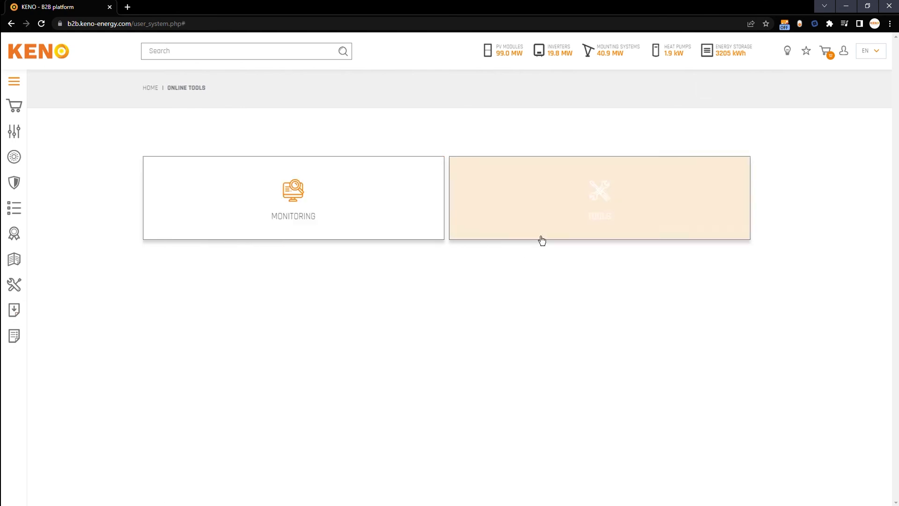
left_click(550, 215)
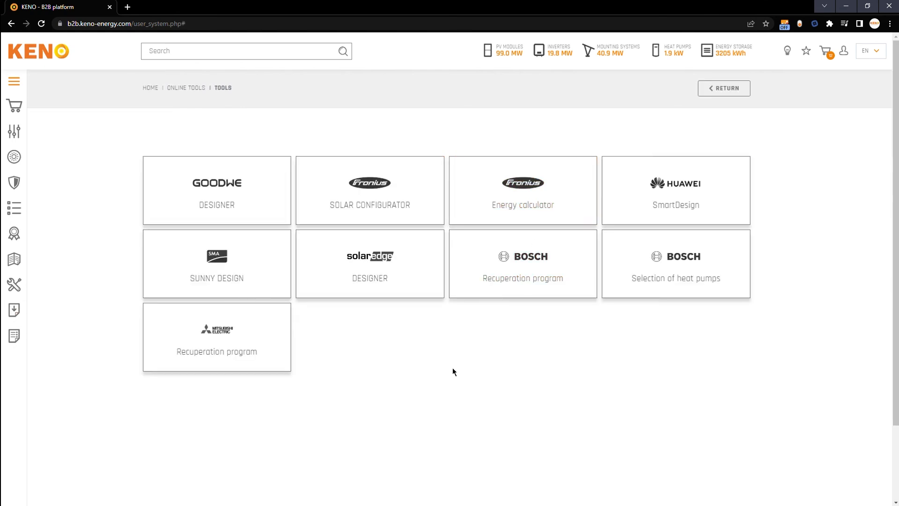
- View the documents under Downloads and the formats offered under Price Lists
mouse_move(29, 315)
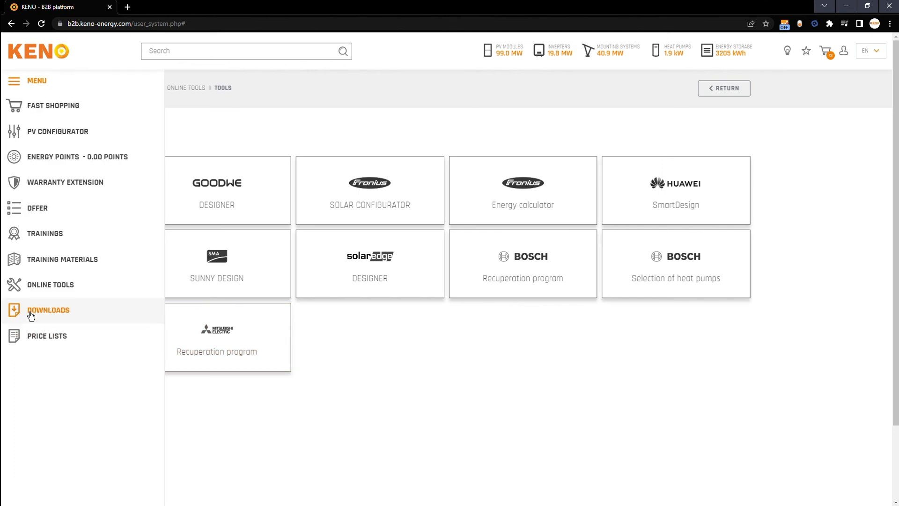
left_click(48, 311)
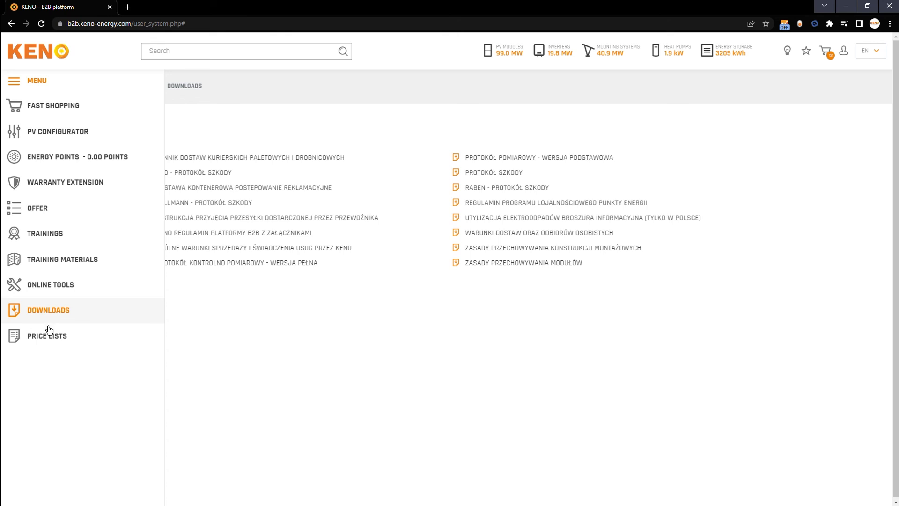
left_click(83, 344)
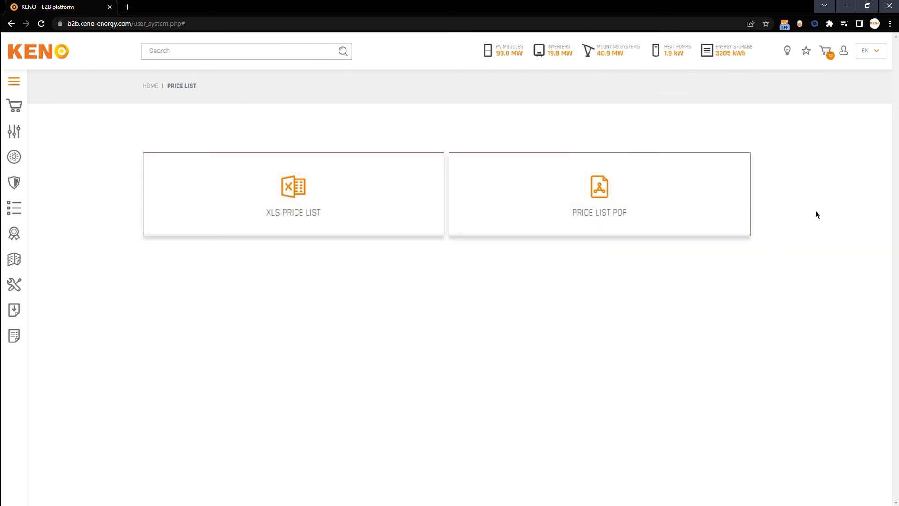
- View the Favorite products page and the account's Offers and Orders pages
left_click(807, 51)
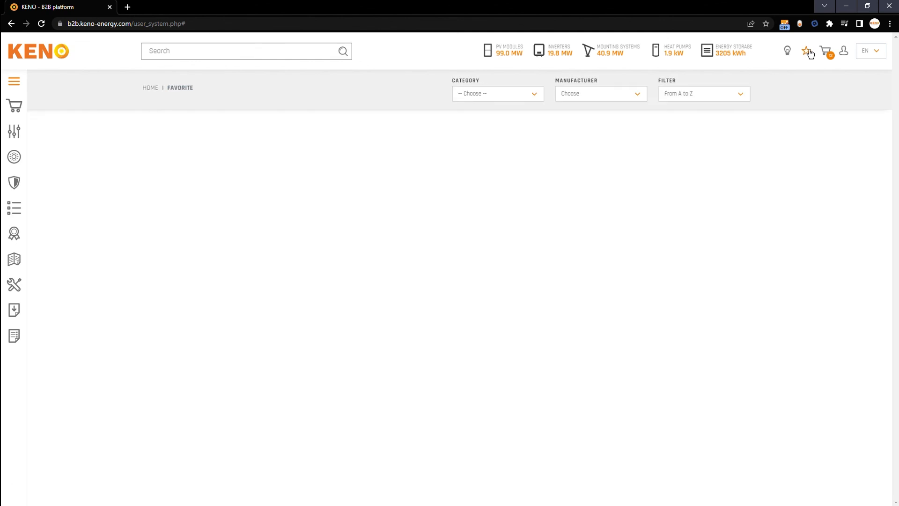
mouse_move(826, 54)
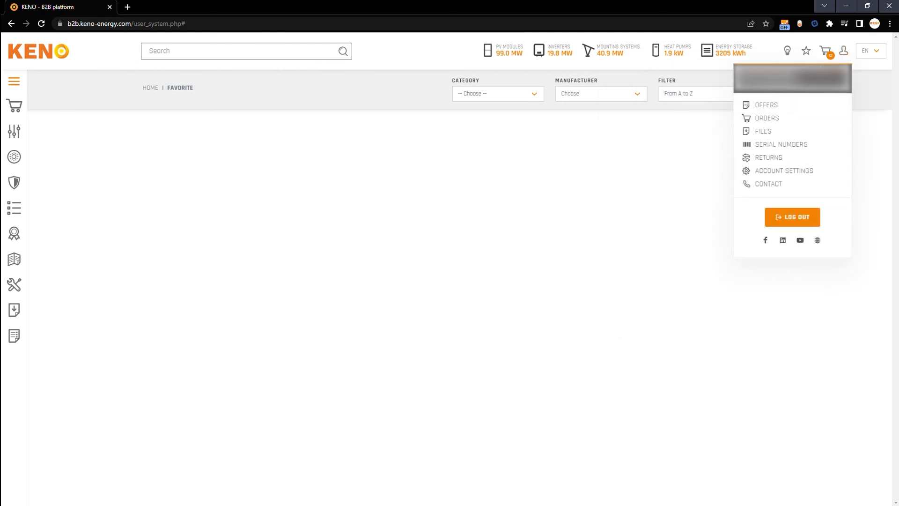
left_click(797, 106)
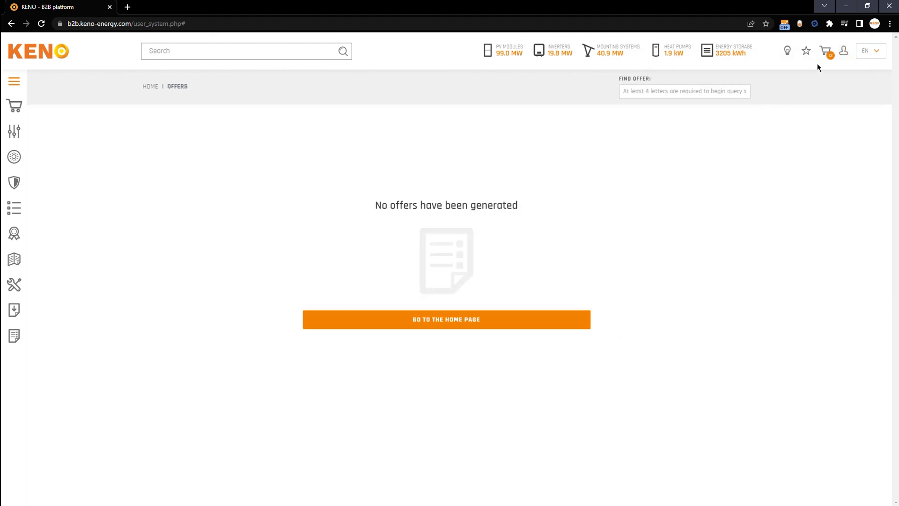
mouse_move(844, 54)
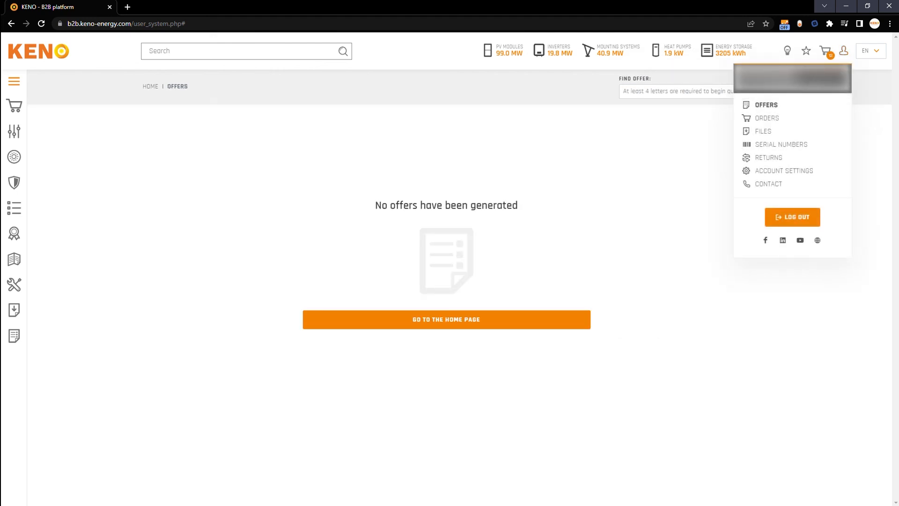
left_click(770, 118)
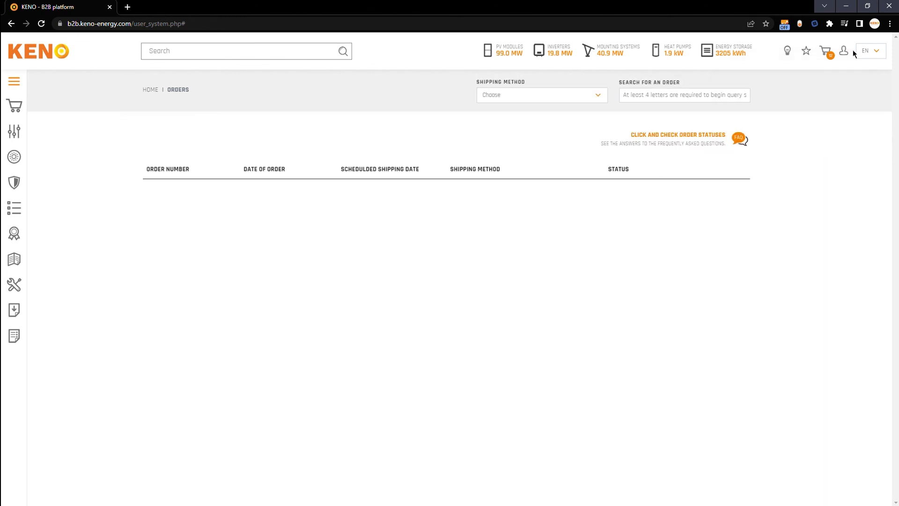
- Go through the account's Files, Serial Numbers and Returns pages
mouse_move(855, 53)
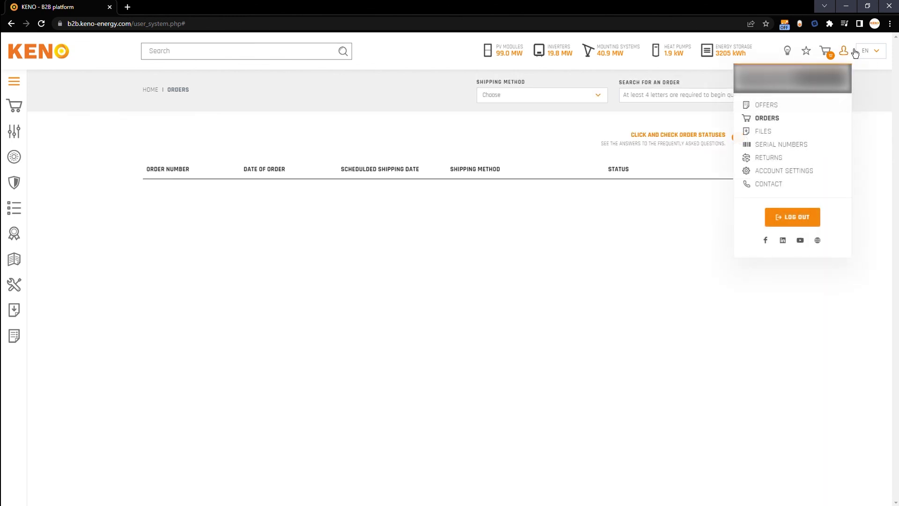
left_click(771, 132)
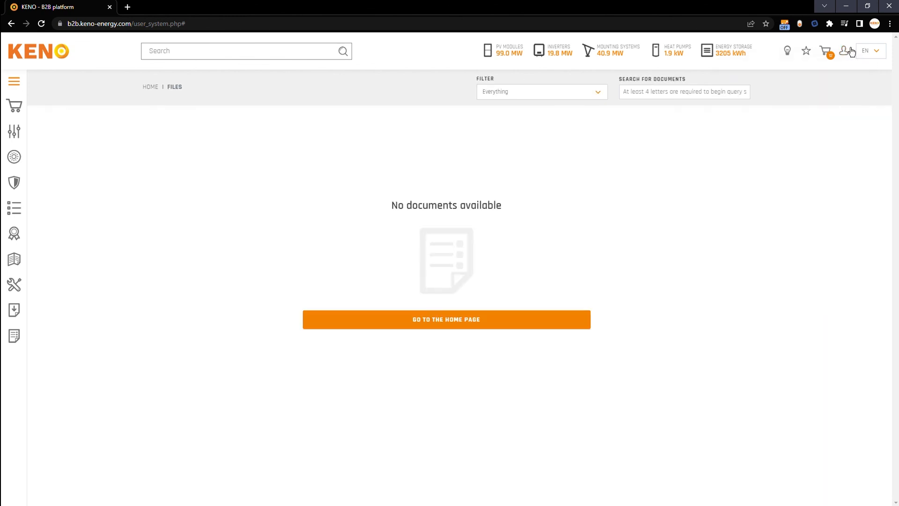
left_click(791, 145)
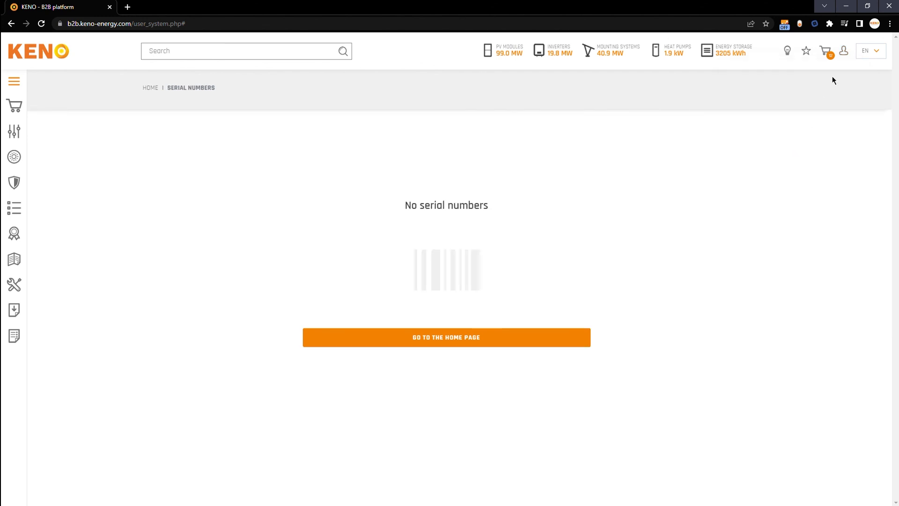
left_click(777, 158)
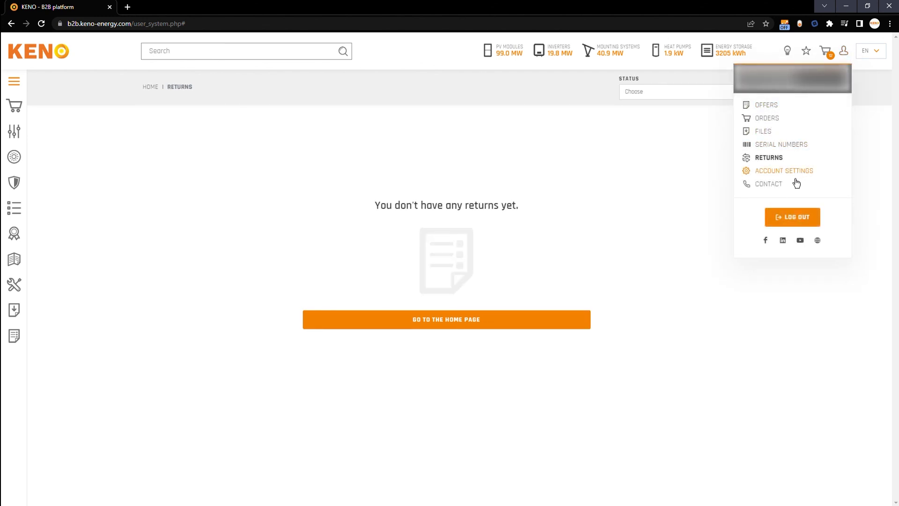
- View the Account Settings page and the Contact page with the supervisor and department contacts
left_click(796, 172)
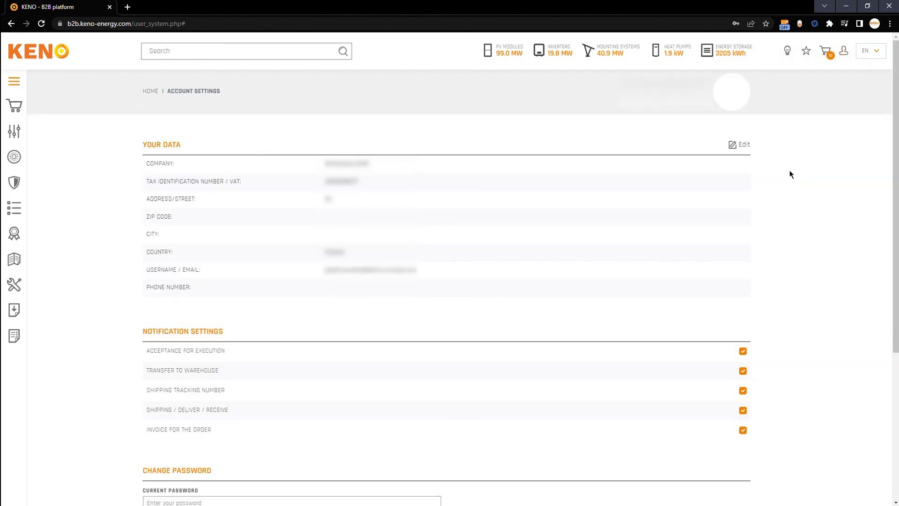
mouse_move(842, 52)
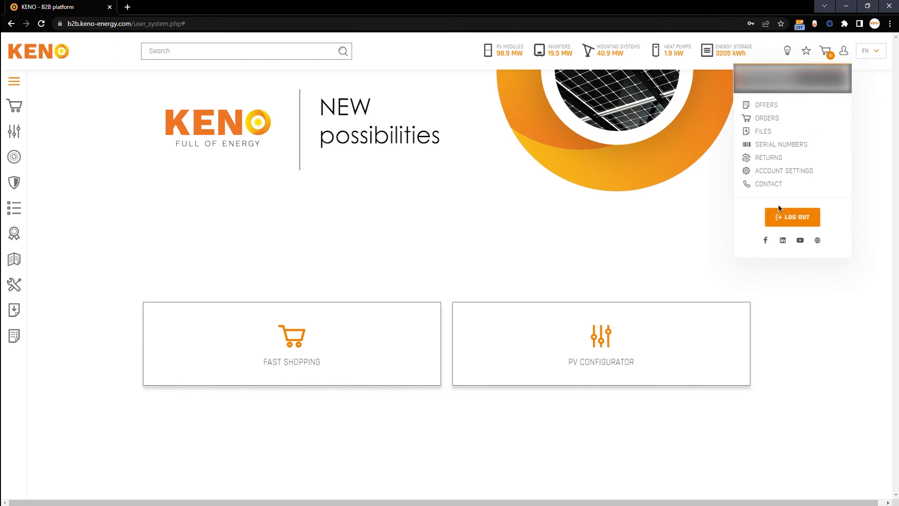
left_click(772, 186)
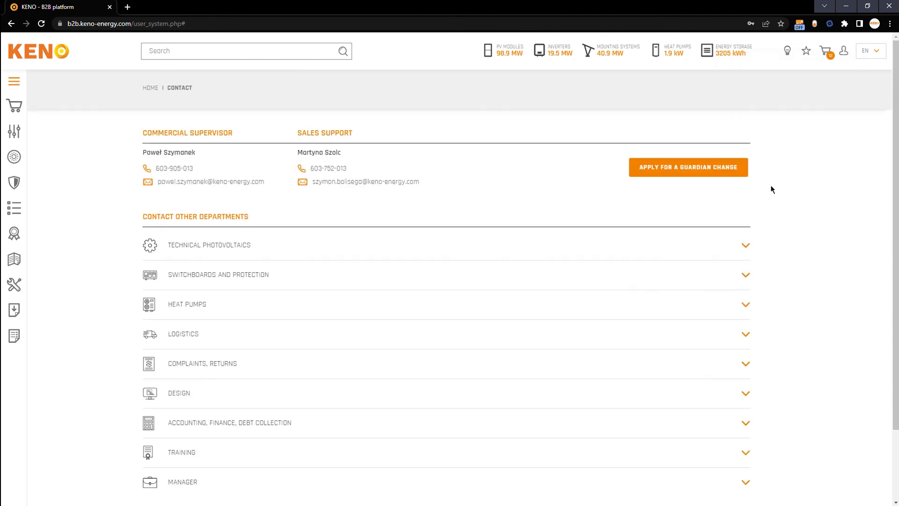